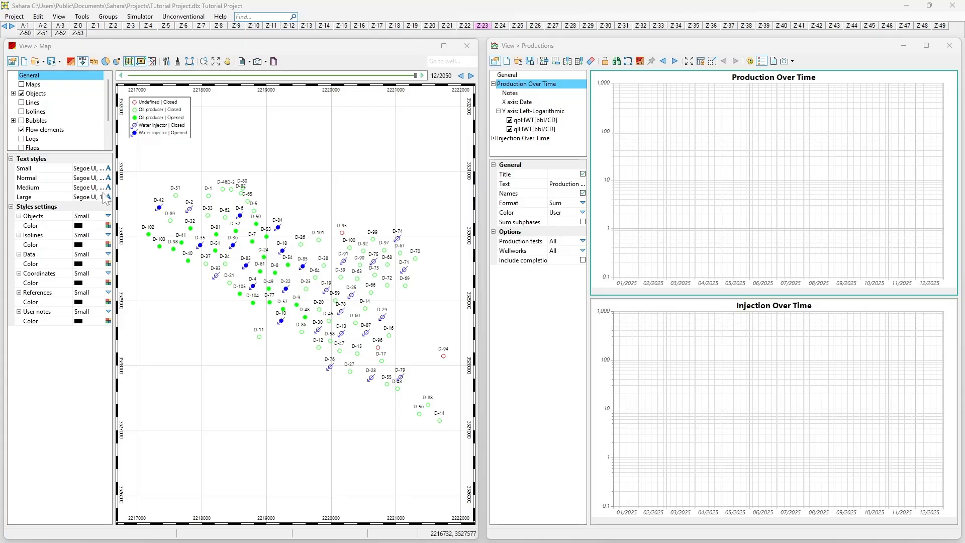
left_click(496, 61)
left_click(496, 61)
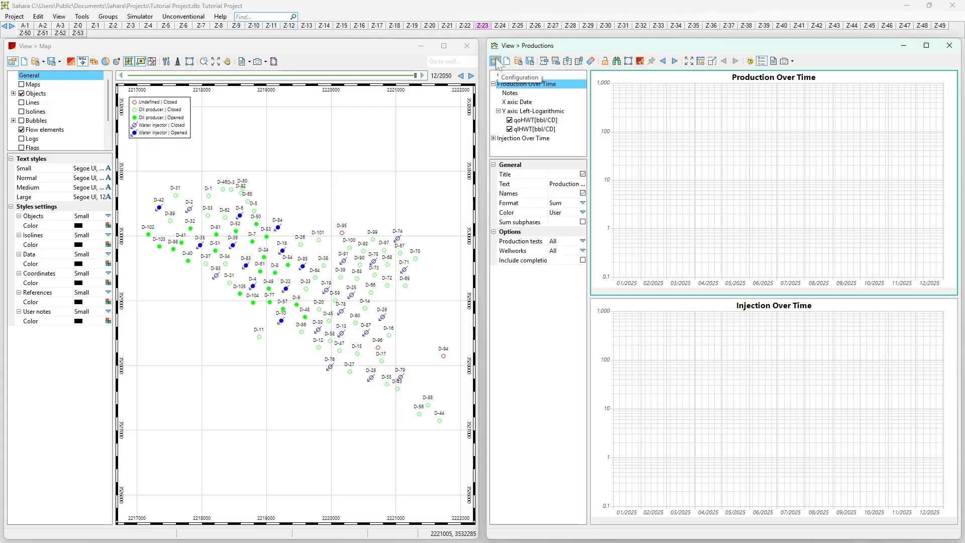
left_click(495, 61)
left_click(496, 62)
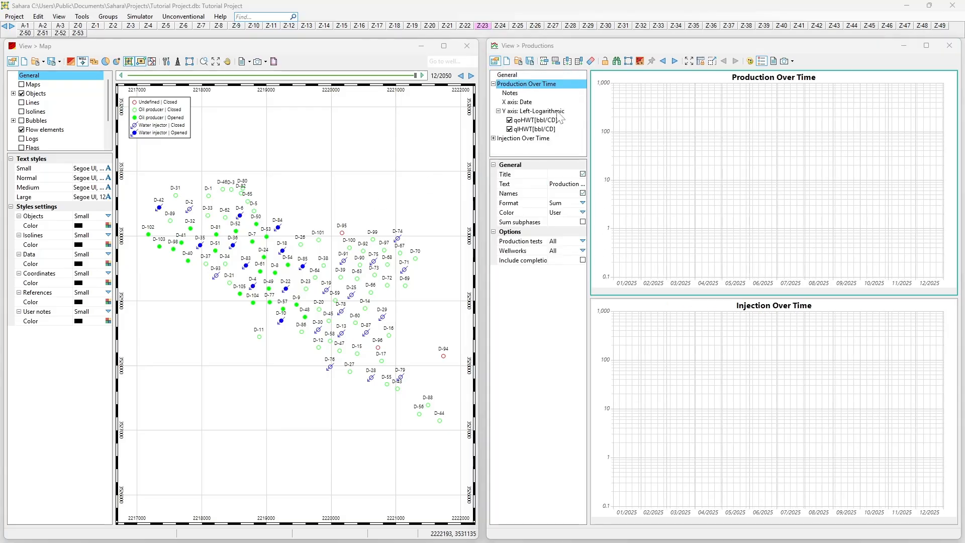
Set the Productions view's selection mode to Single and plot well D-7, followed by well D-36, from the map
left_click(508, 76)
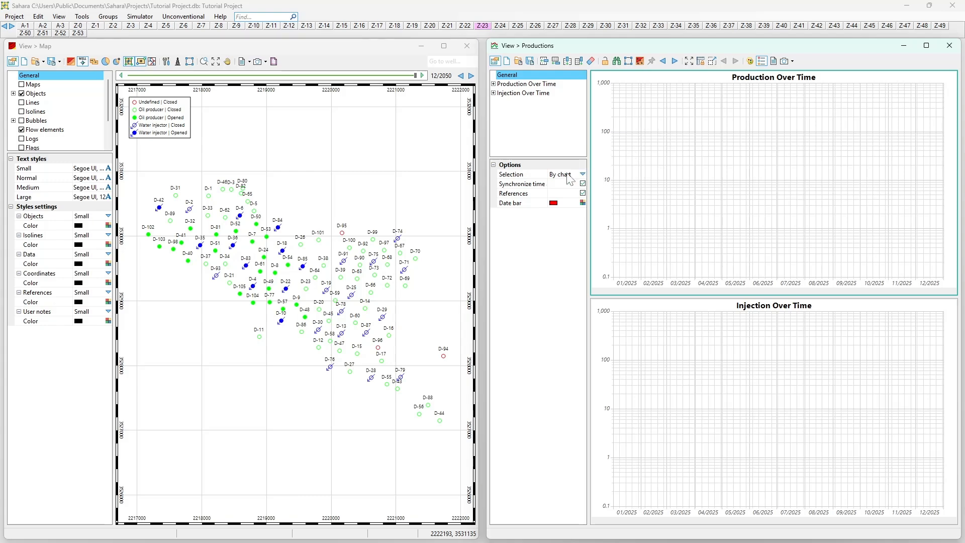
left_click(583, 175)
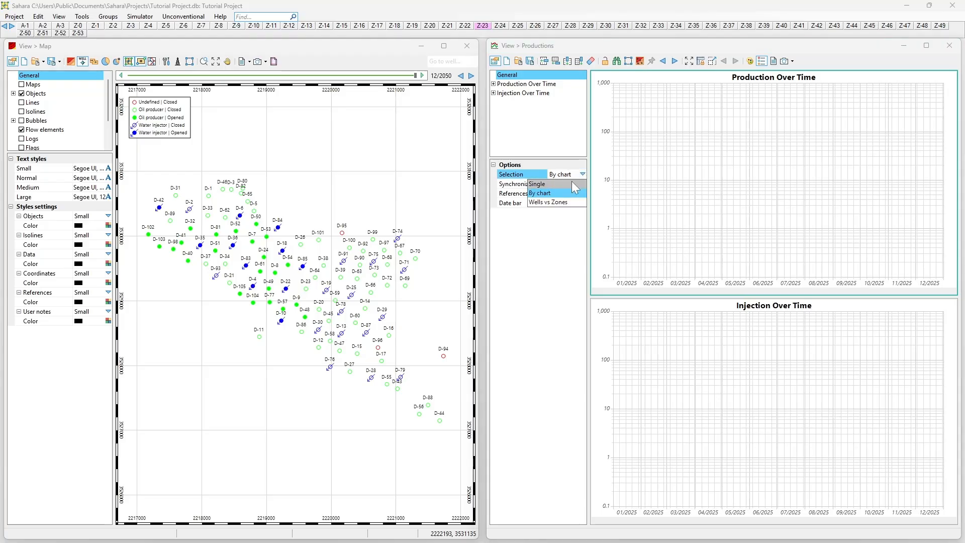
left_click(572, 184)
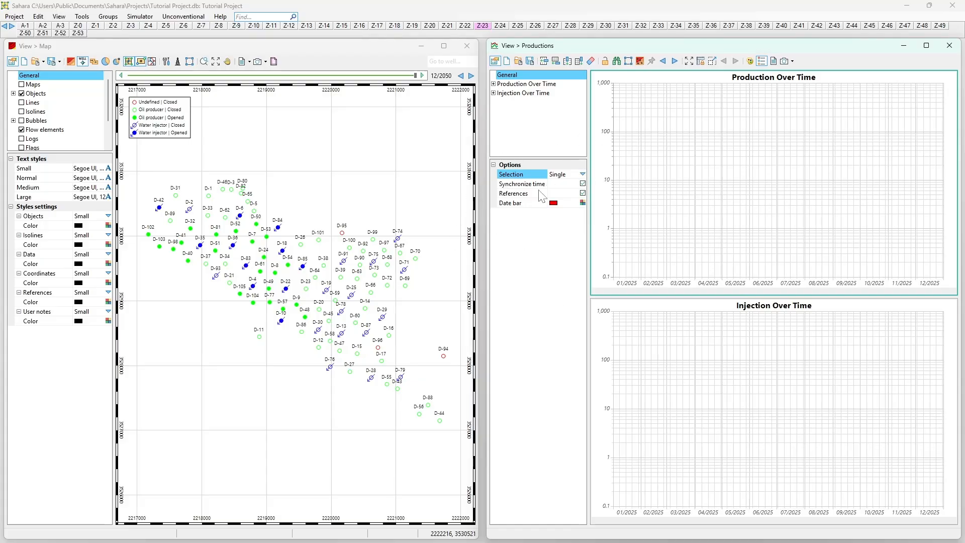
left_click(254, 243)
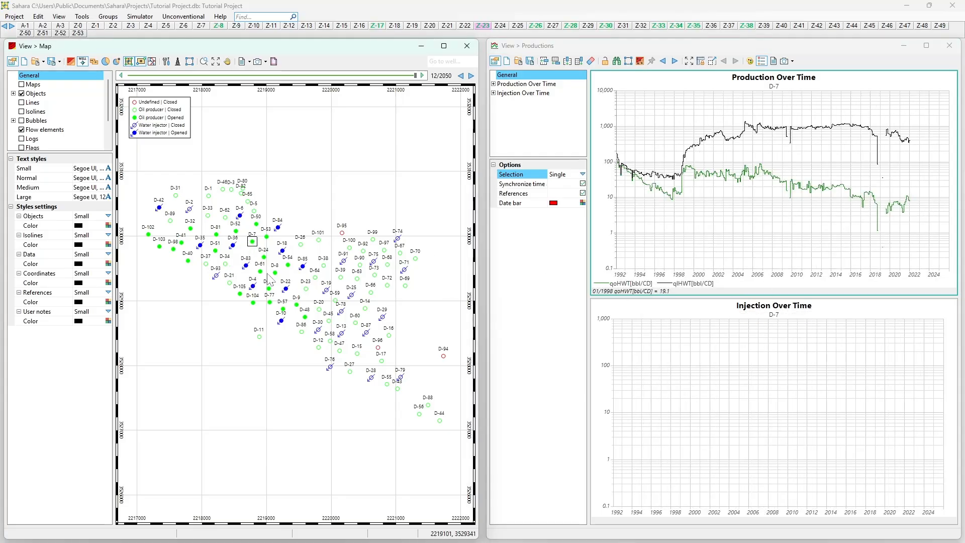
left_click(233, 245)
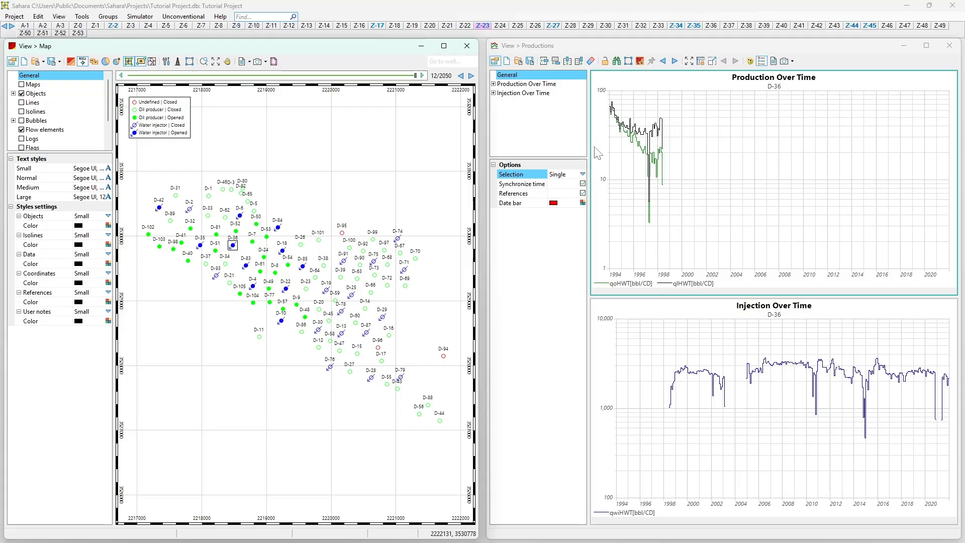
Save the current production and injection charts as a production template named "Basic Prod-INH Template"
left_click(531, 65)
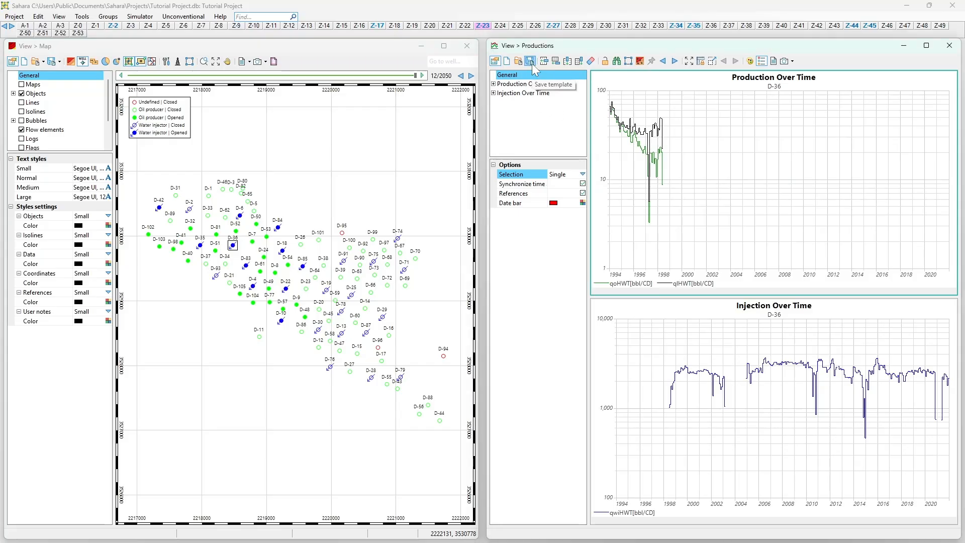
left_click(532, 65)
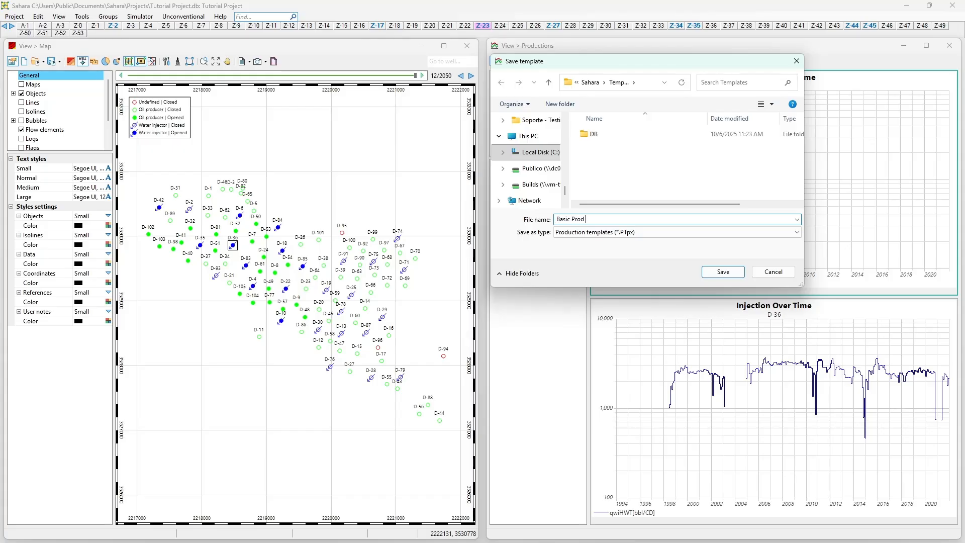
type("-INH")
type(" Template")
key("Return")
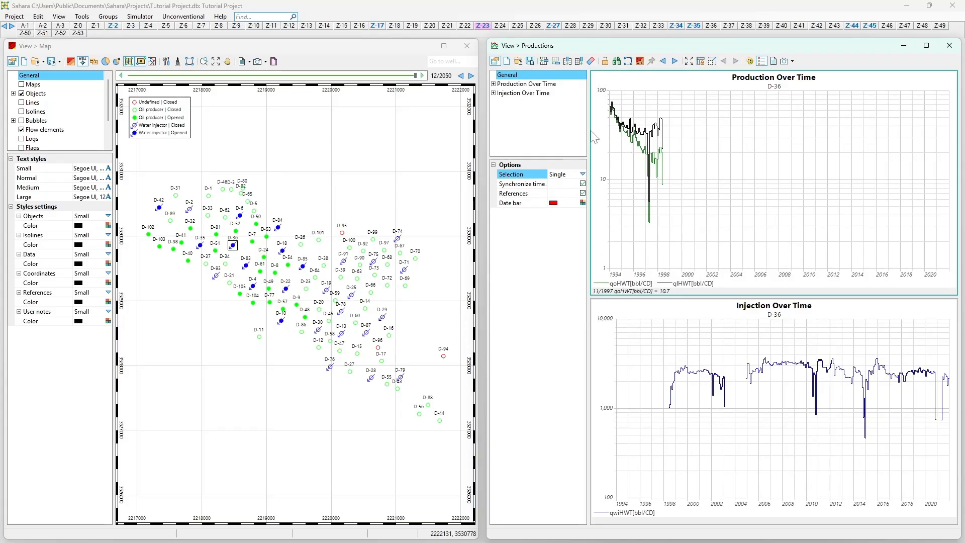
Start a new production chart configuration titled "Qo/Ql vs t" and select its left logarithmic Y axis
left_click(506, 61)
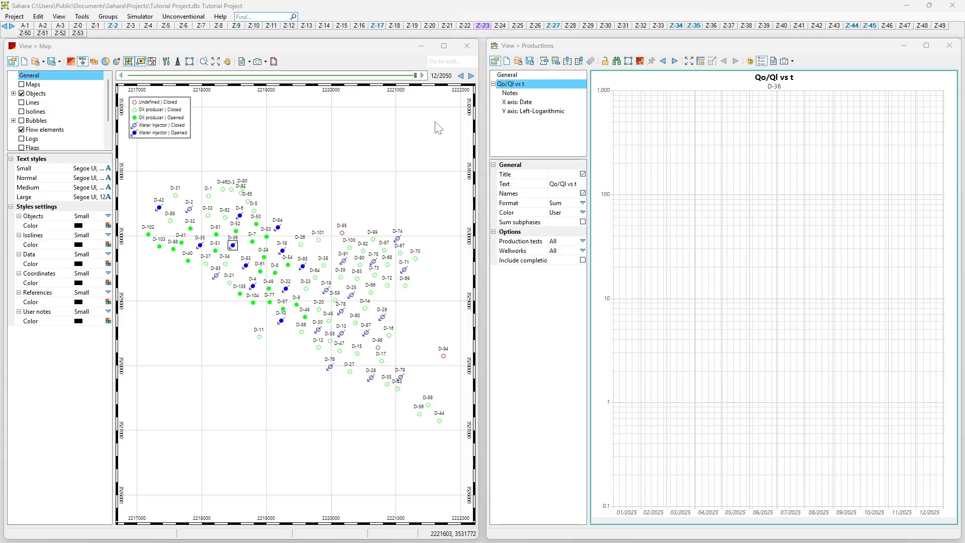
left_click(516, 111)
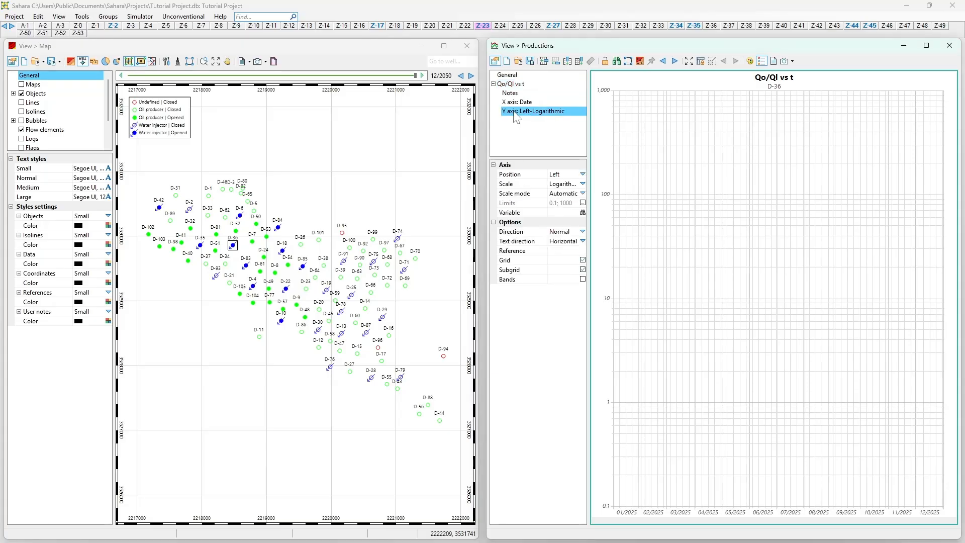
right_click(517, 117)
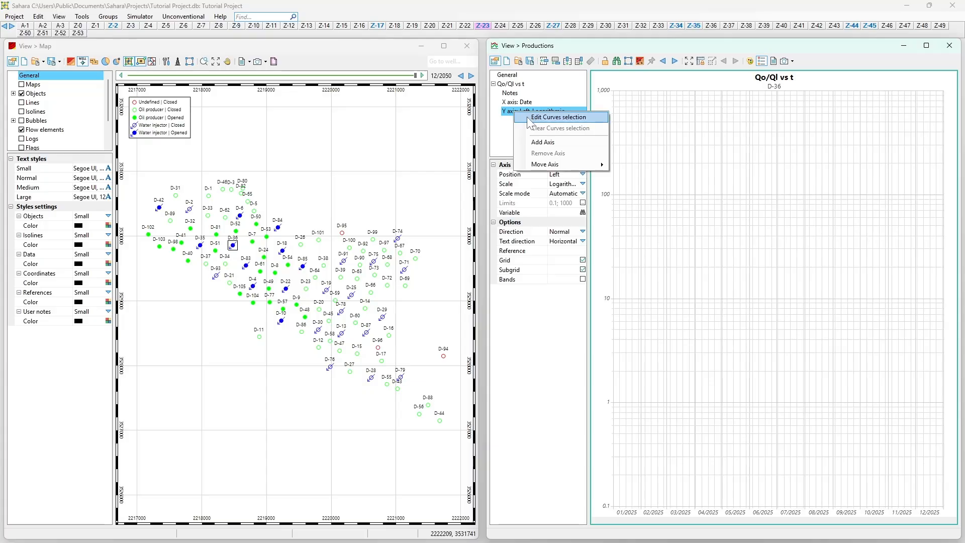
left_click(514, 117)
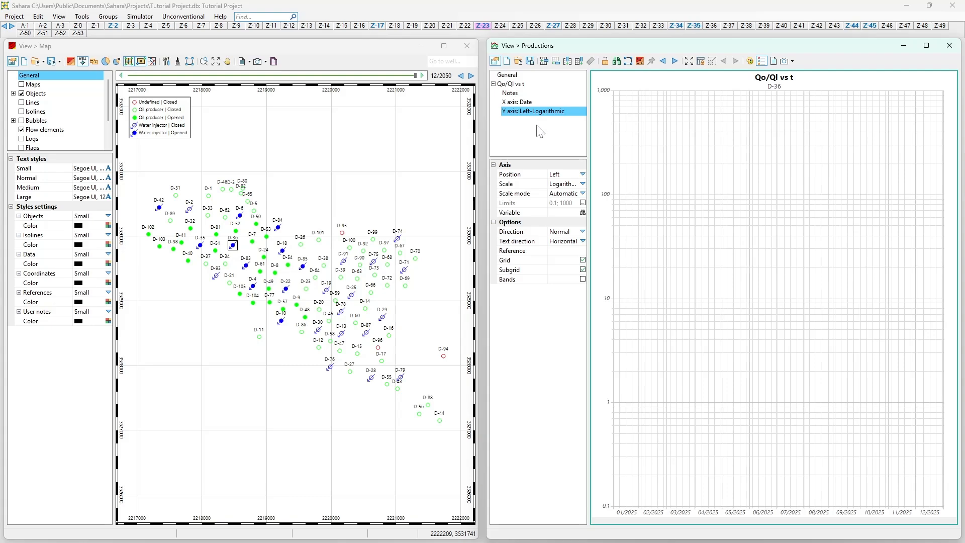
Add the monthly historical oil variable (Object, Total, Calendar day) to the Y axis variable selection
left_click(584, 214)
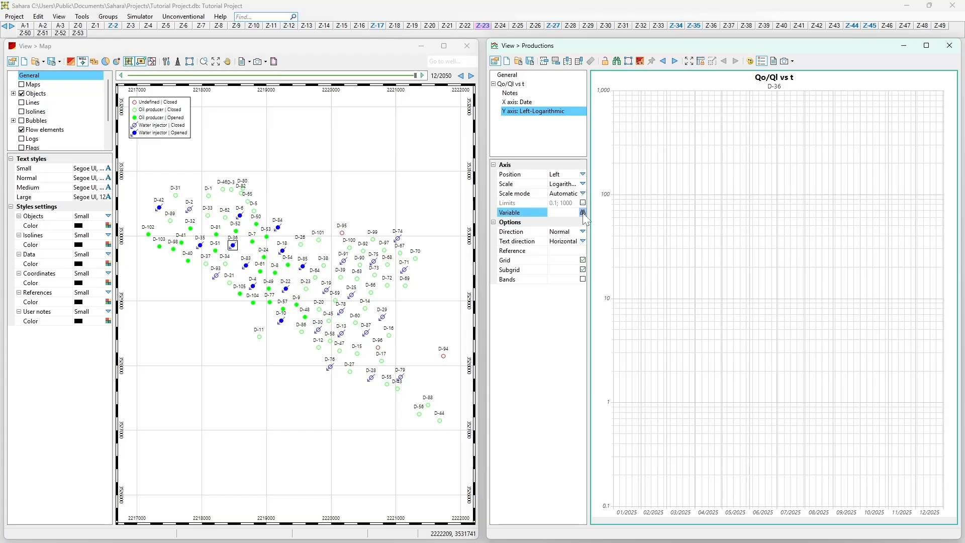
left_click(583, 213)
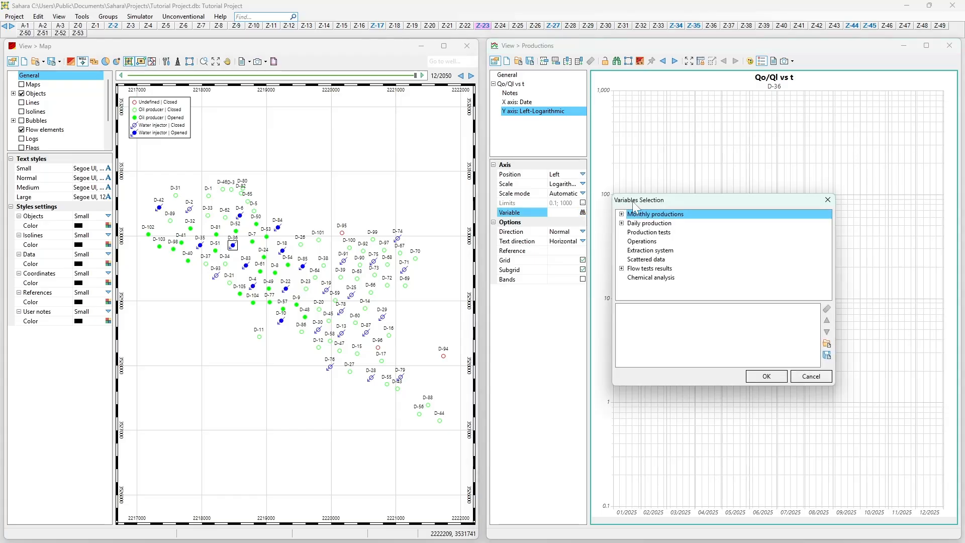
left_click_drag(635, 203, 563, 130)
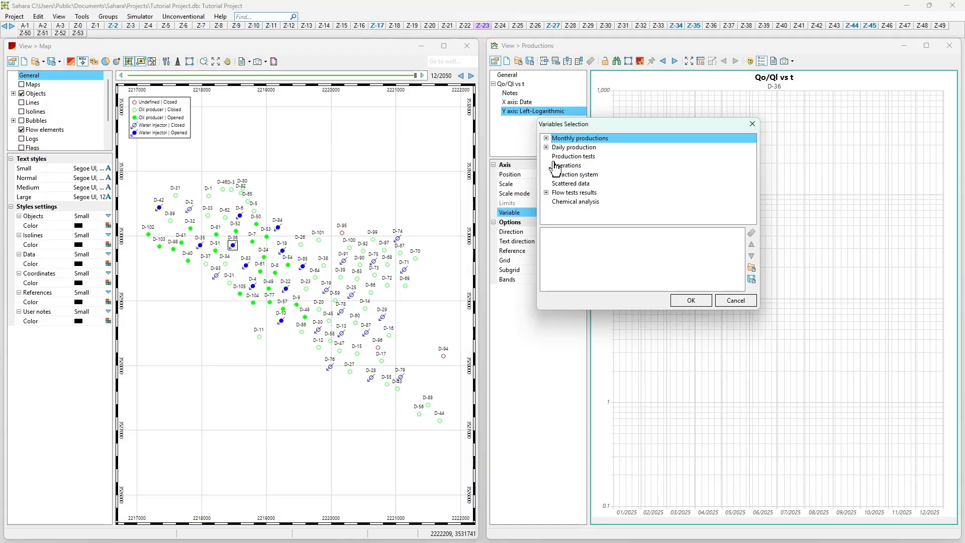
left_click(546, 138)
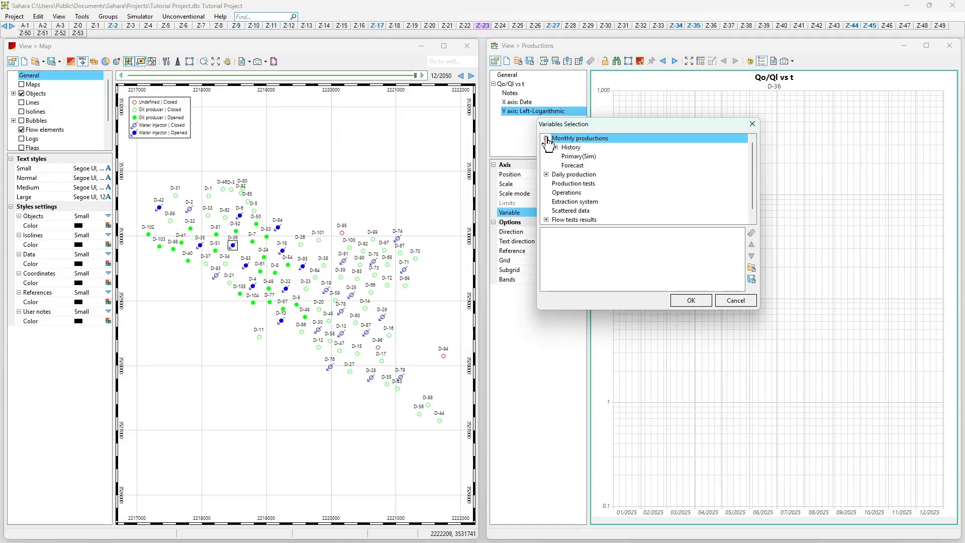
left_click(556, 147)
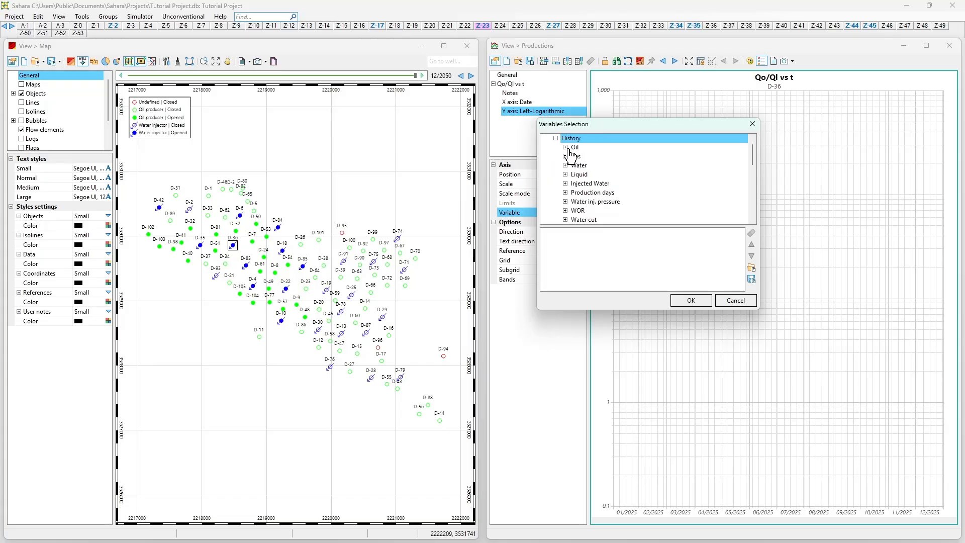
left_click(566, 155)
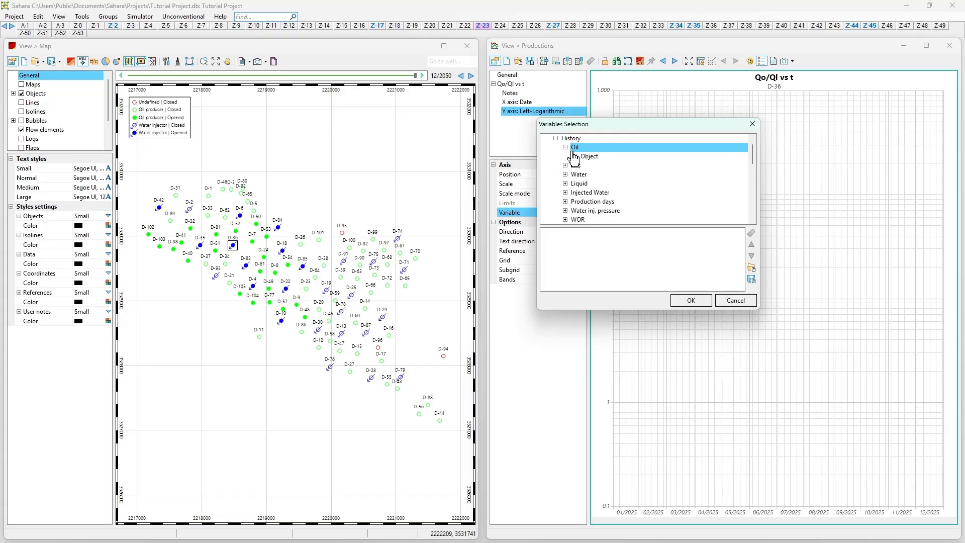
left_click(575, 156)
left_click(588, 166)
double_click(604, 175)
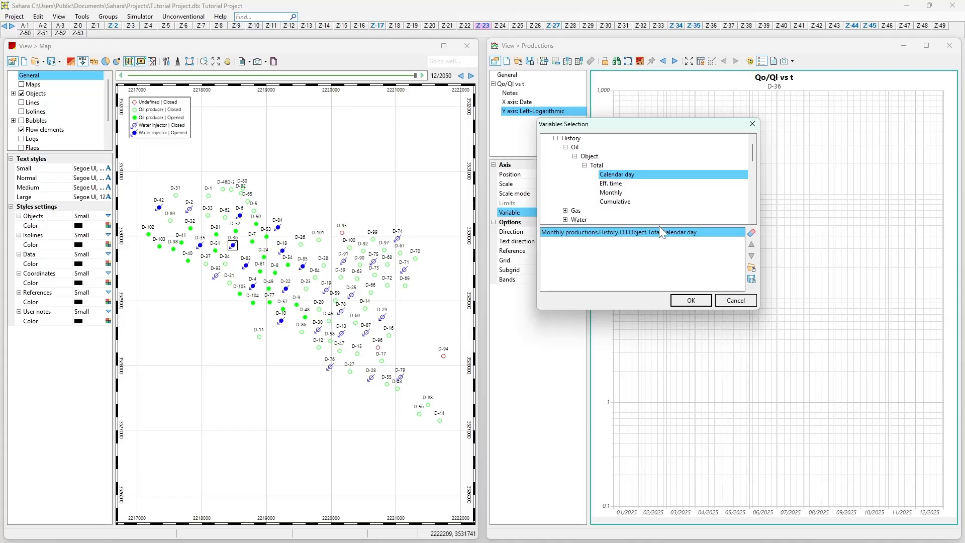
Add the historical liquid variable (Object, Total, Calendar day) and apply the variable selection to the Y axis
scroll(569, 158, "up", 1)
left_click(566, 156)
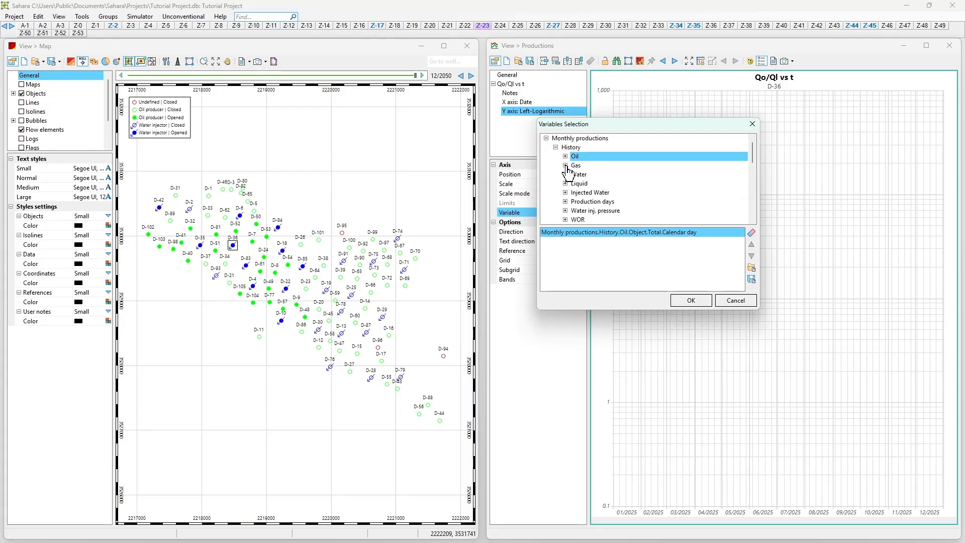
left_click(565, 184)
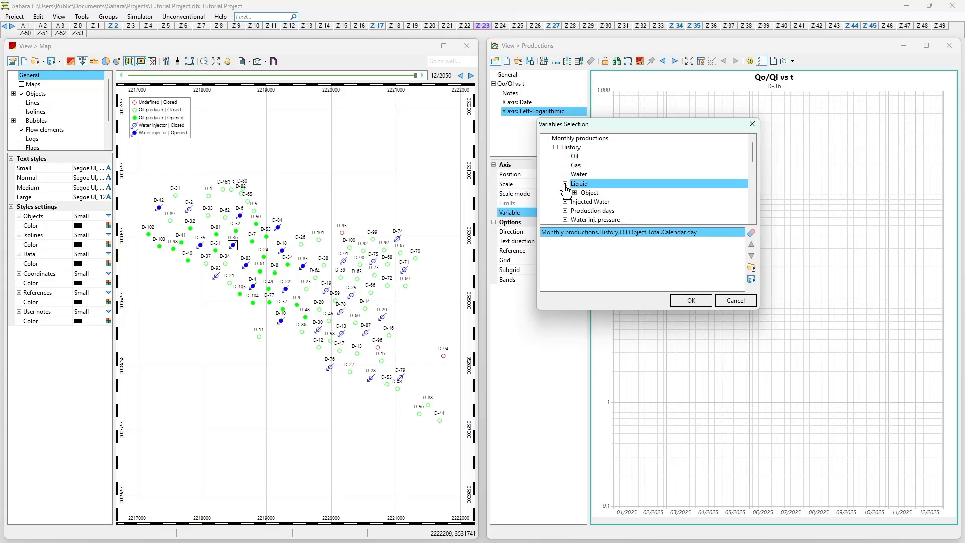
left_click(576, 194)
left_click(585, 201)
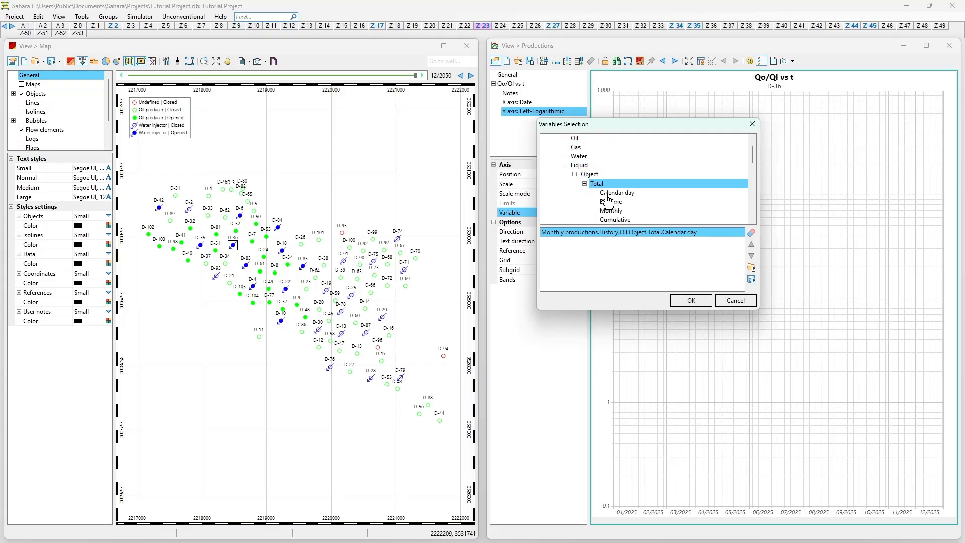
double_click(608, 194)
left_click(683, 302)
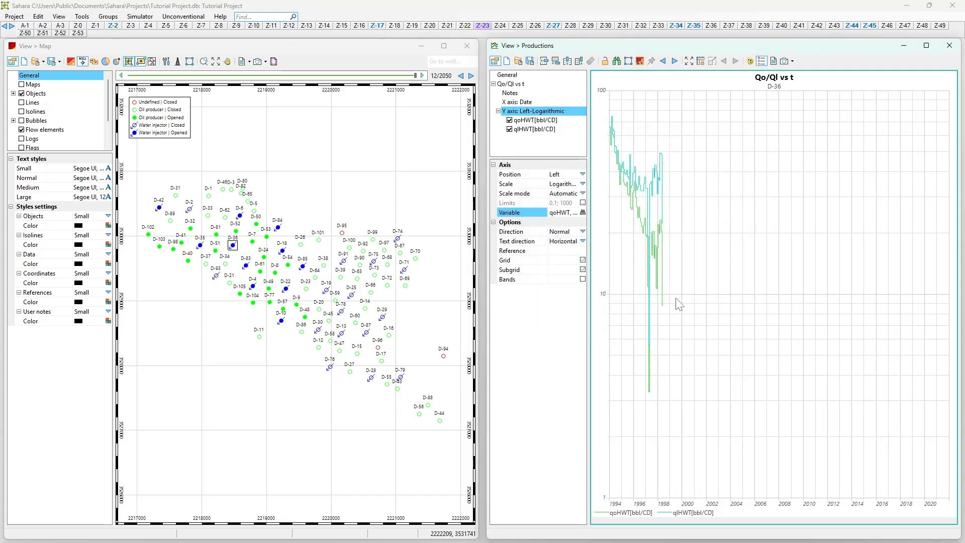
Set the color of the liquid rate curve qlHWT in the Qo/Ql vs t chart to black
scroll(662, 241, "up", 5)
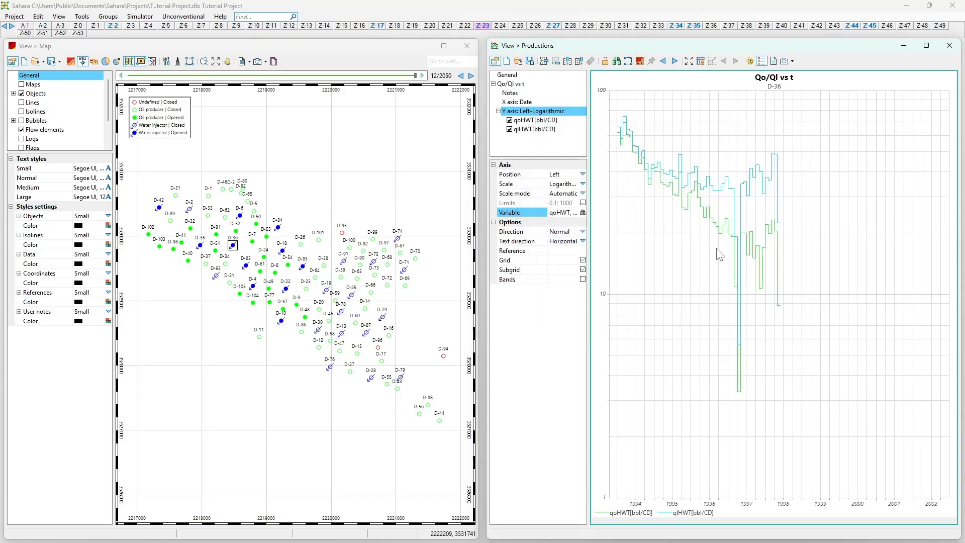
left_click_drag(728, 251, 717, 246)
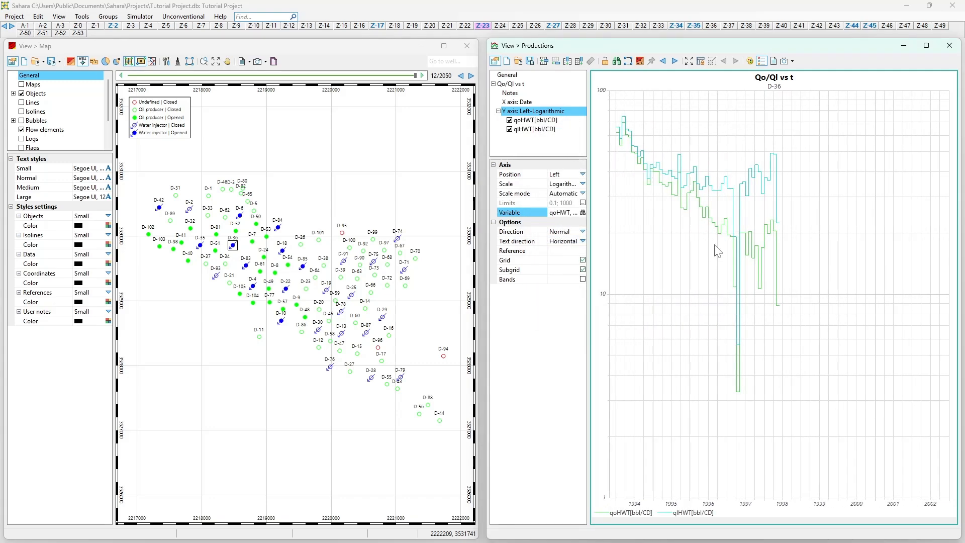
left_click(531, 129)
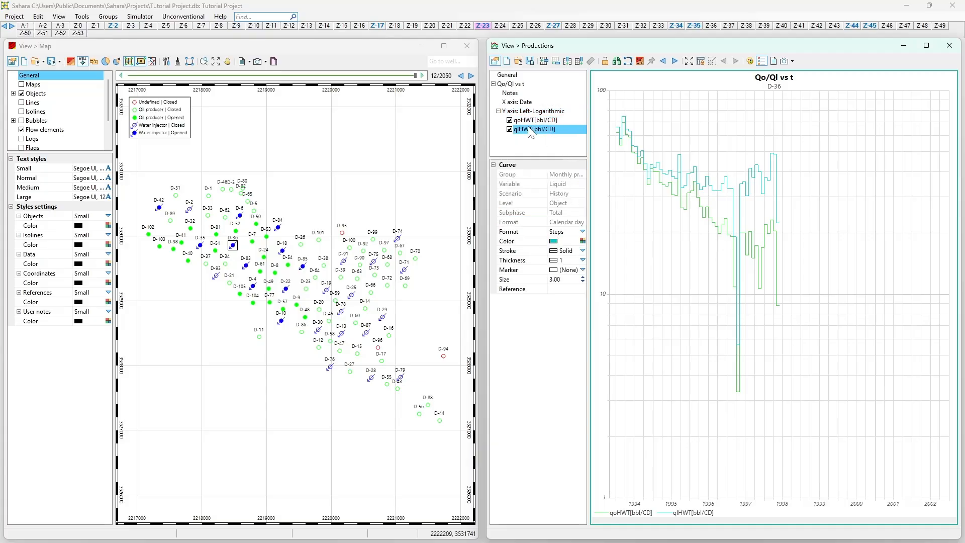
left_click(582, 241)
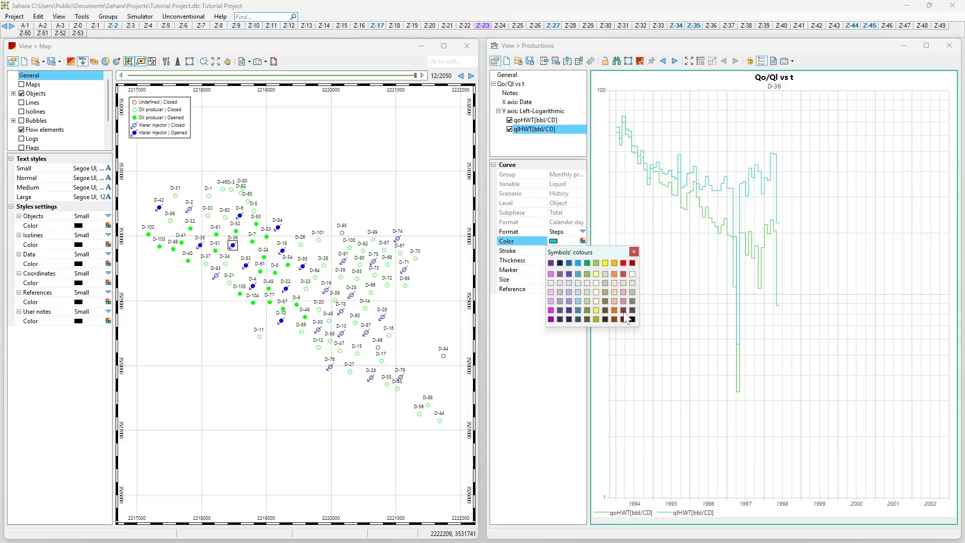
left_click(634, 324)
scroll(686, 246, "up", 1)
left_click_drag(685, 246, 722, 256)
scroll(722, 257, "down", 2)
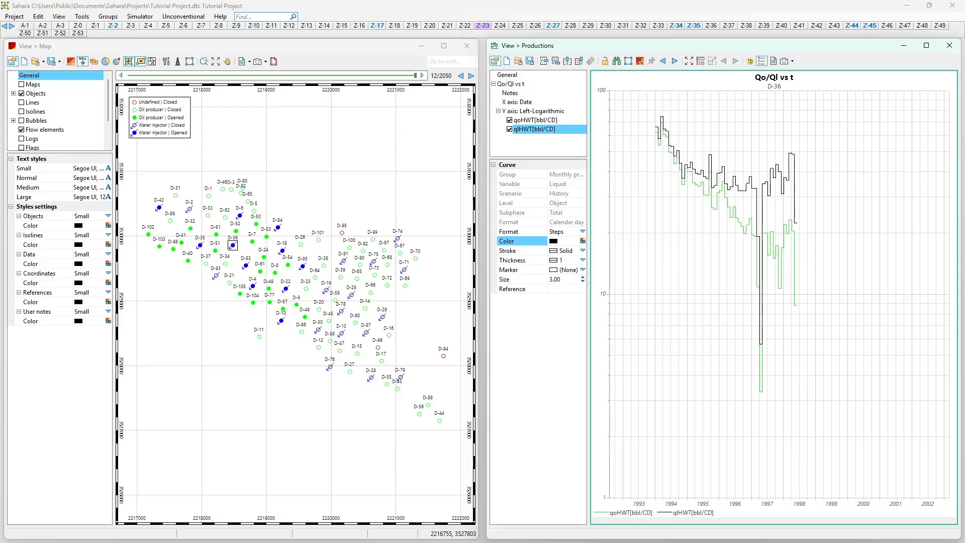
Add a second, empty chart below the Qo/Ql vs t chart and make it the active chart
left_click(556, 61)
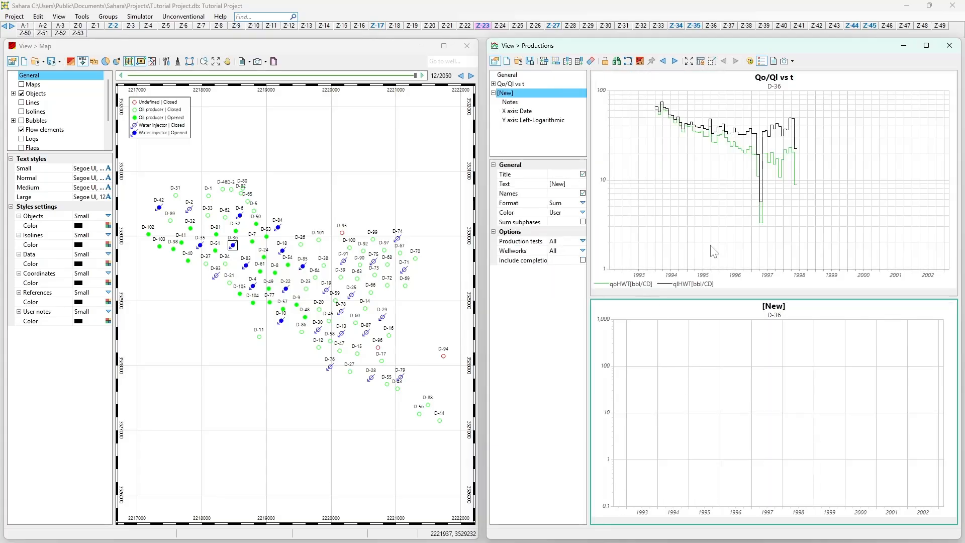
left_click(702, 183)
left_click(718, 333)
left_click(724, 212)
left_click(727, 336)
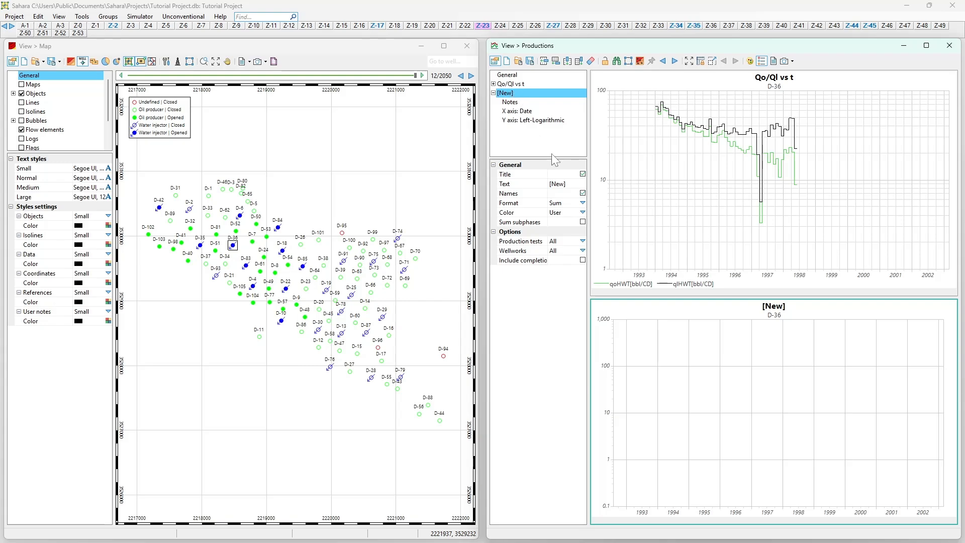
Set the new chart's title text to "Qo/Ql/WOR vs NP"
left_click(571, 186)
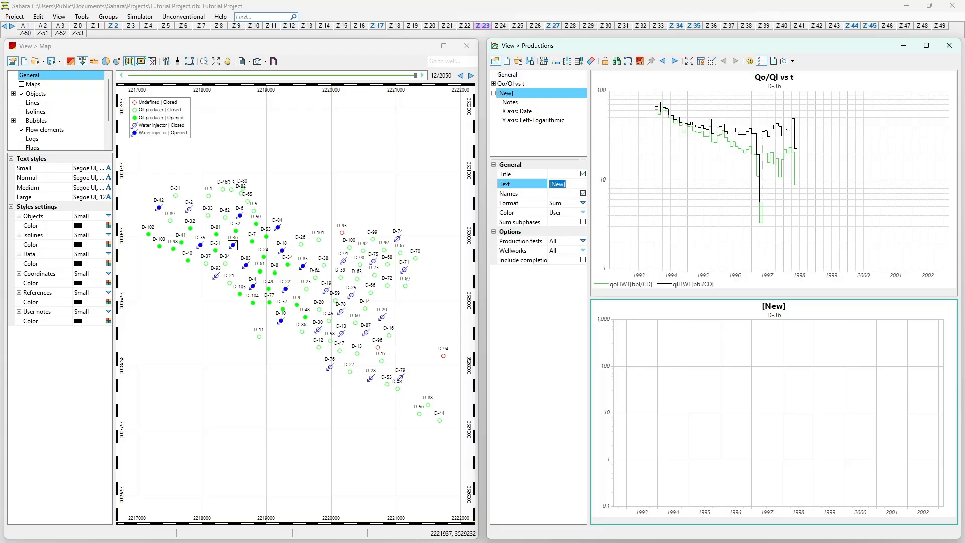
type("Q")
type("o/Ql/WOR vs NP")
key("Return")
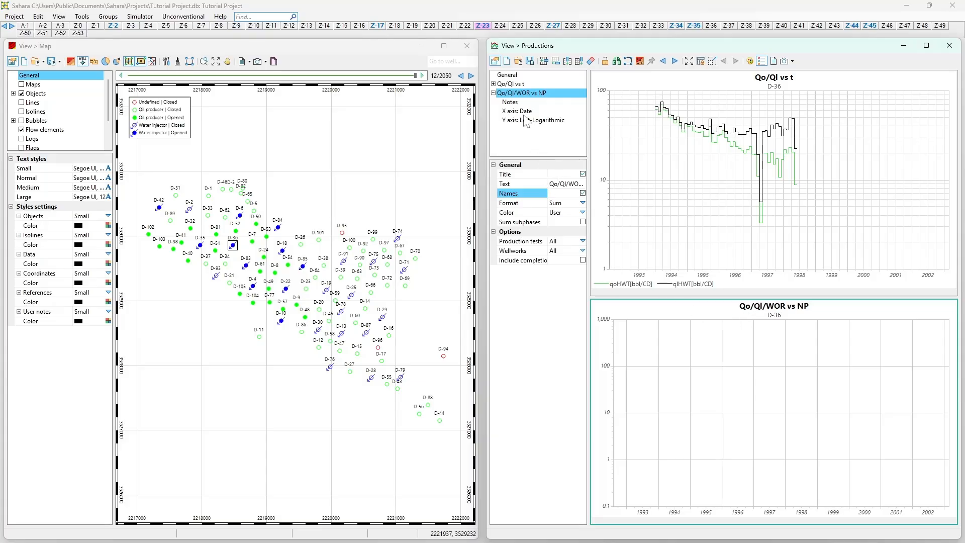
Change the X axis type of the Qo/Ql/WOR vs NP chart from Date to Variable
left_click(523, 111)
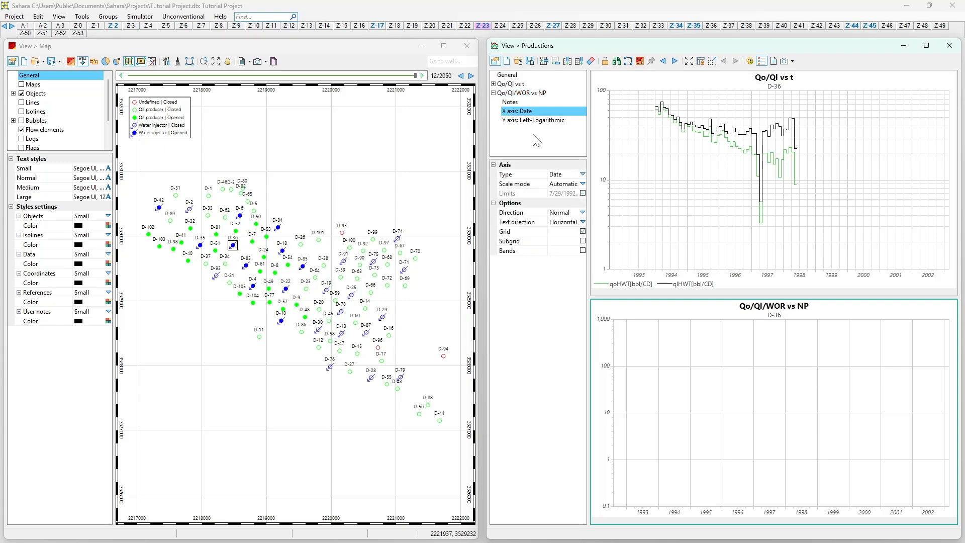
left_click(582, 173)
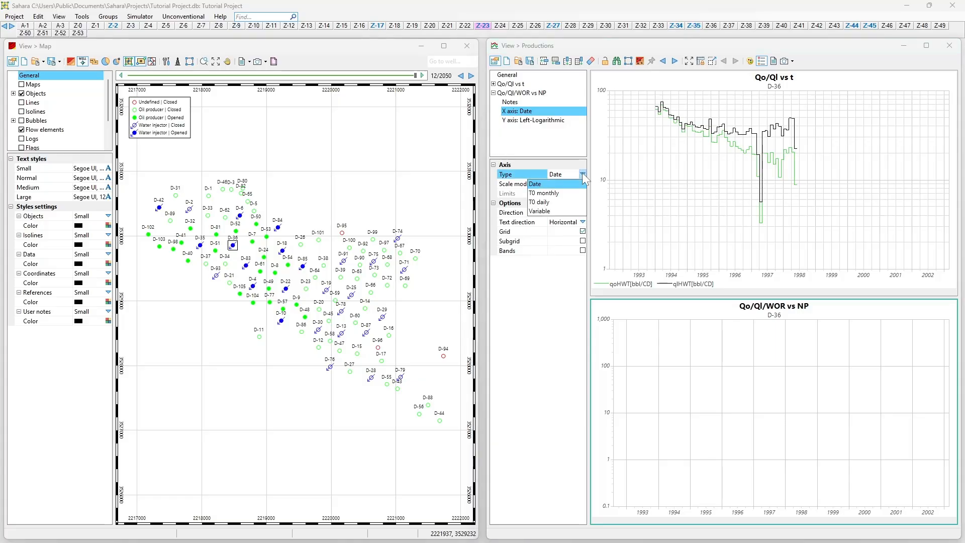
left_click(582, 173)
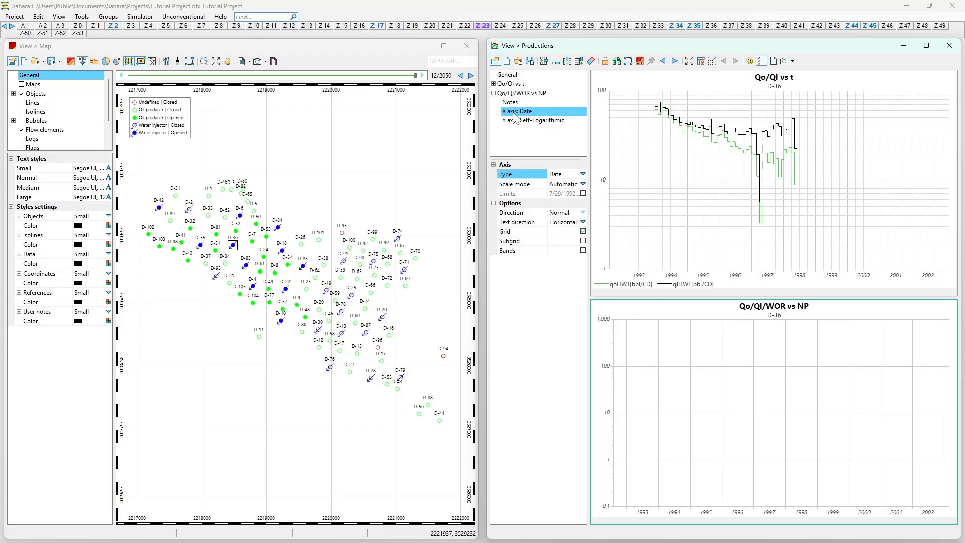
left_click(583, 175)
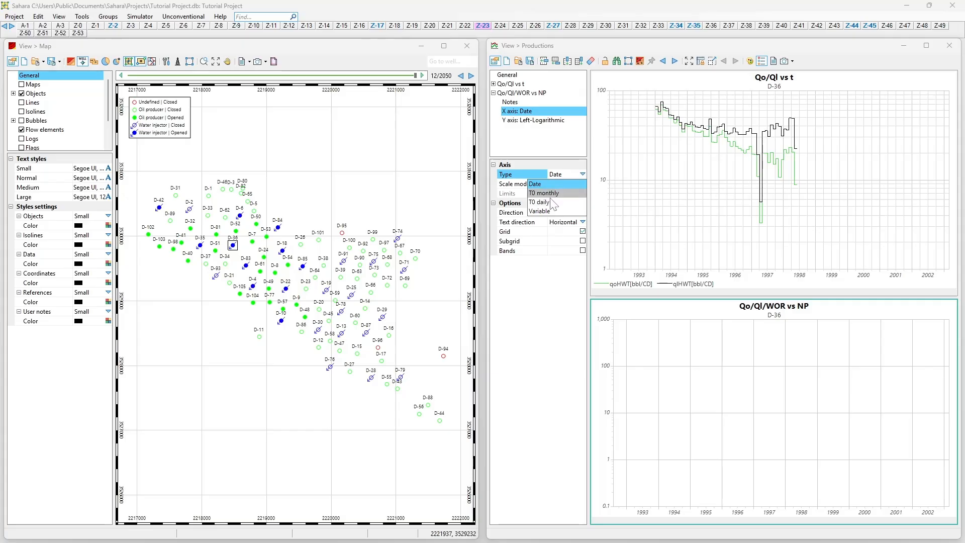
left_click(551, 212)
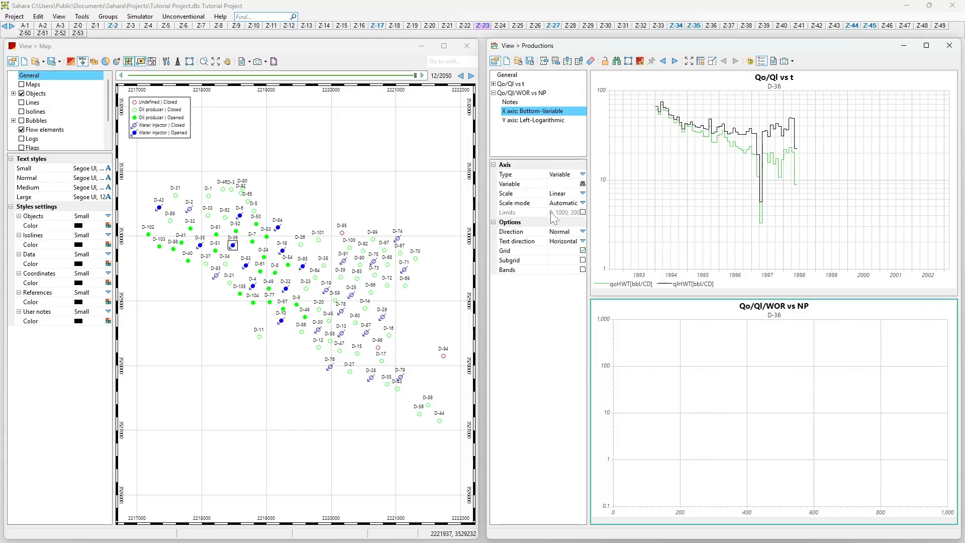
Assign the monthly historical oil variable (Object, Total, Cumulative) to the X axis of the Qo/Ql/WOR vs NP chart
left_click(582, 184)
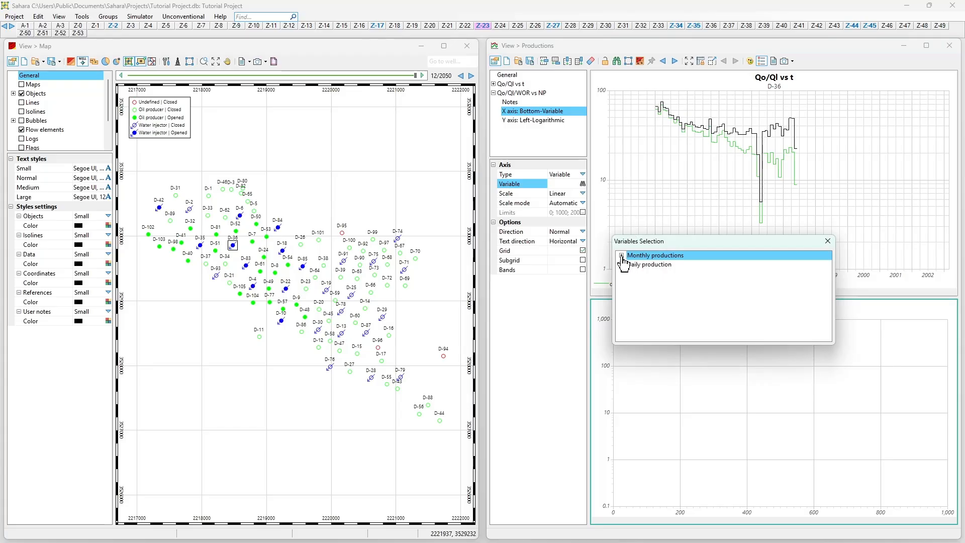
left_click(622, 255)
left_click(632, 264)
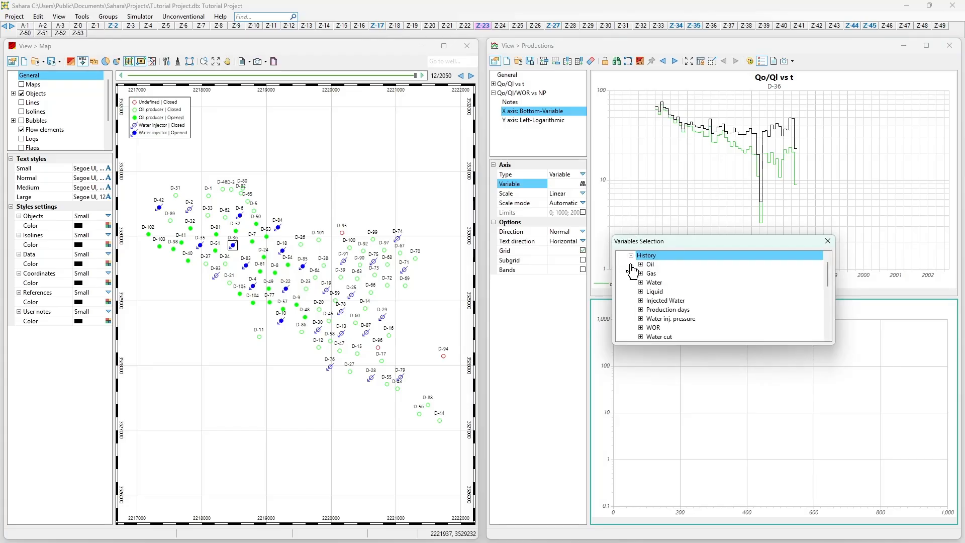
left_click(641, 264)
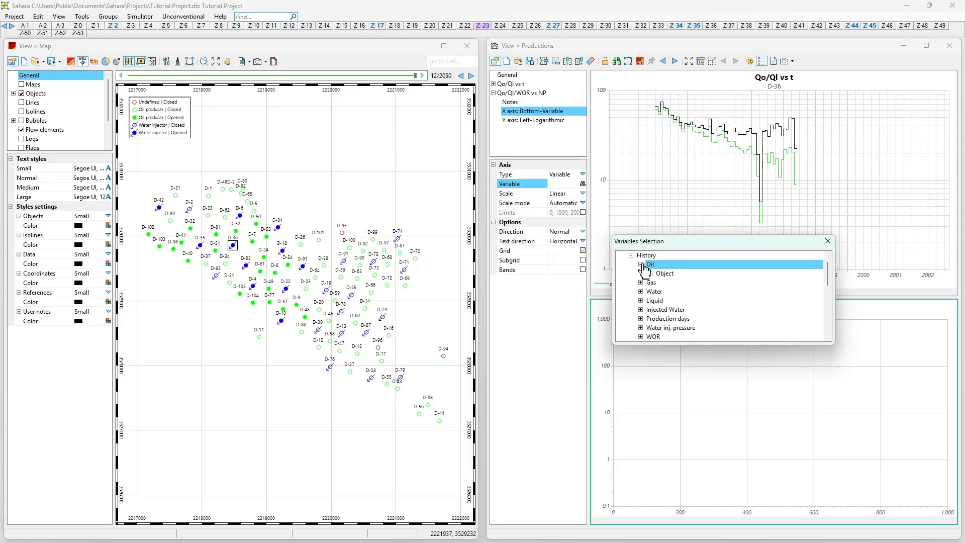
left_click(650, 273)
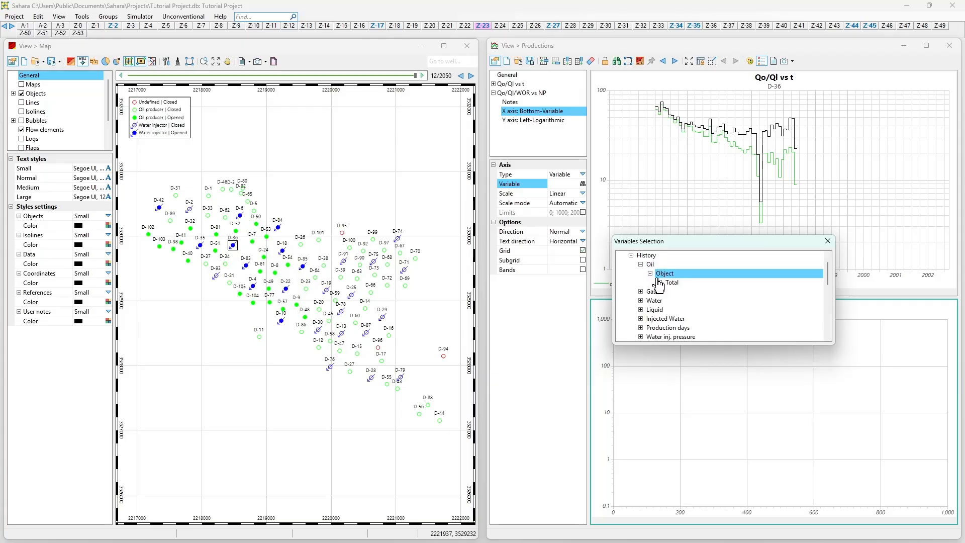
left_click(660, 283)
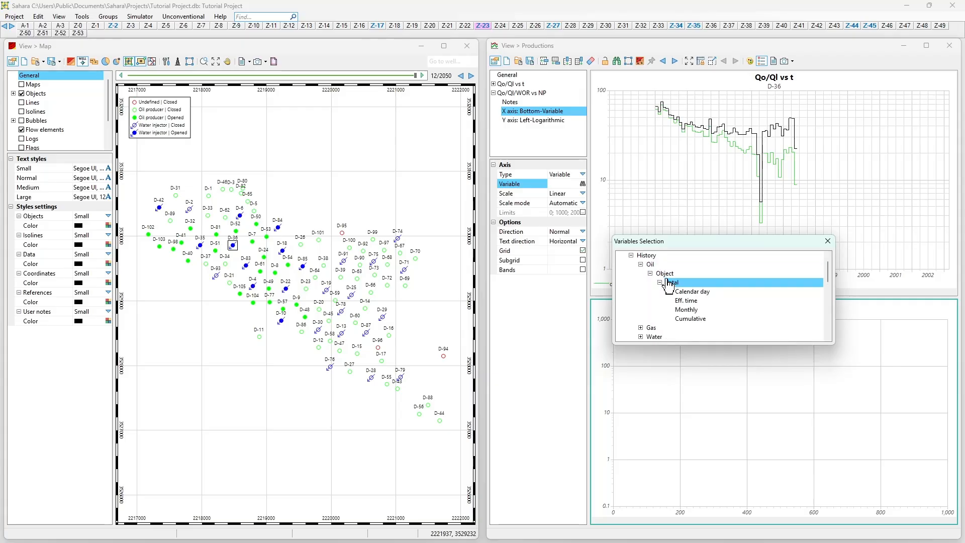
double_click(697, 319)
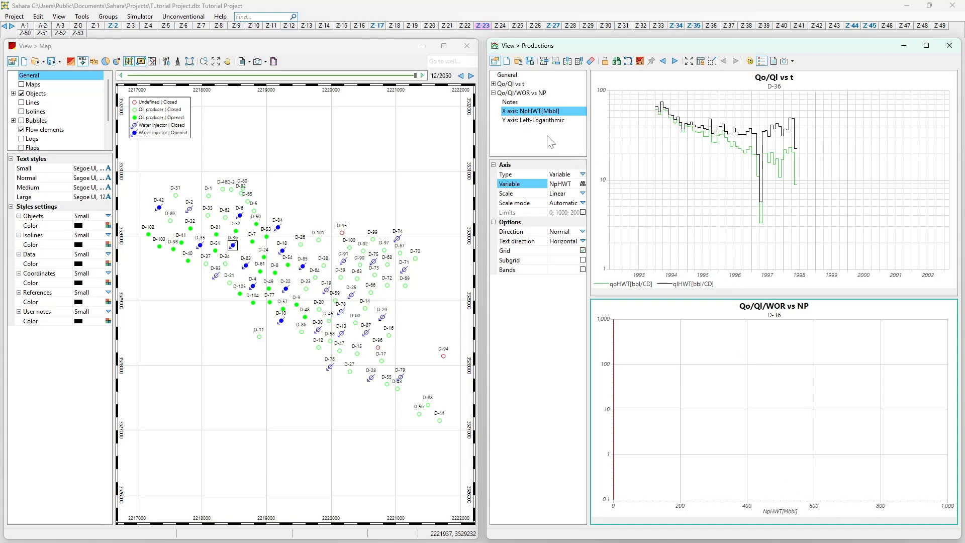
Edit the curve selection of the chart's left Y axis and add monthly productions' historical oil (Object, Total, Calendar day)
left_click(539, 121)
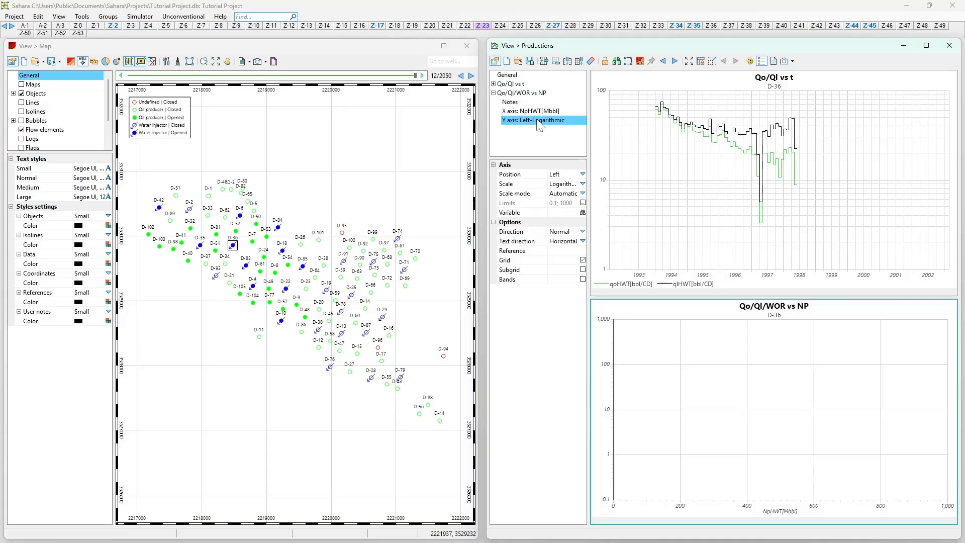
right_click(537, 122)
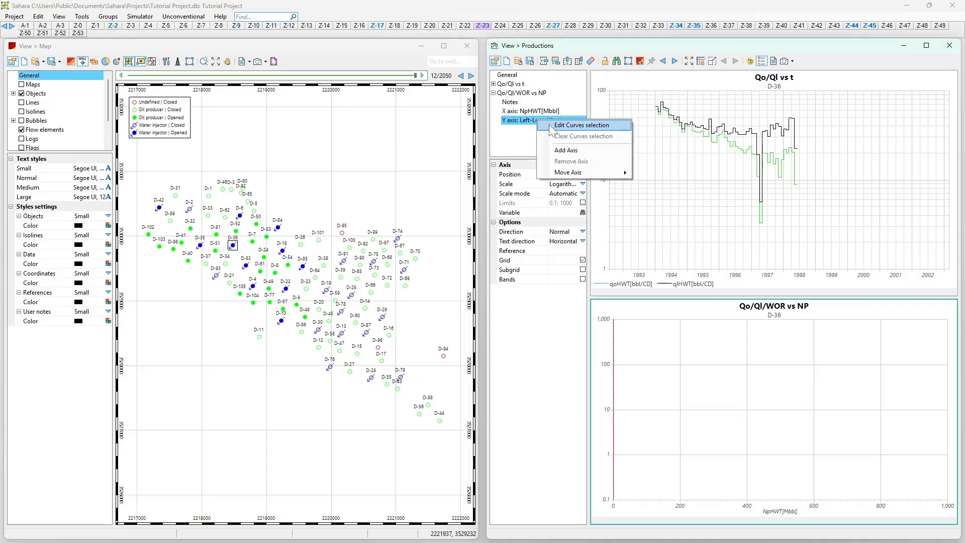
left_click(549, 125)
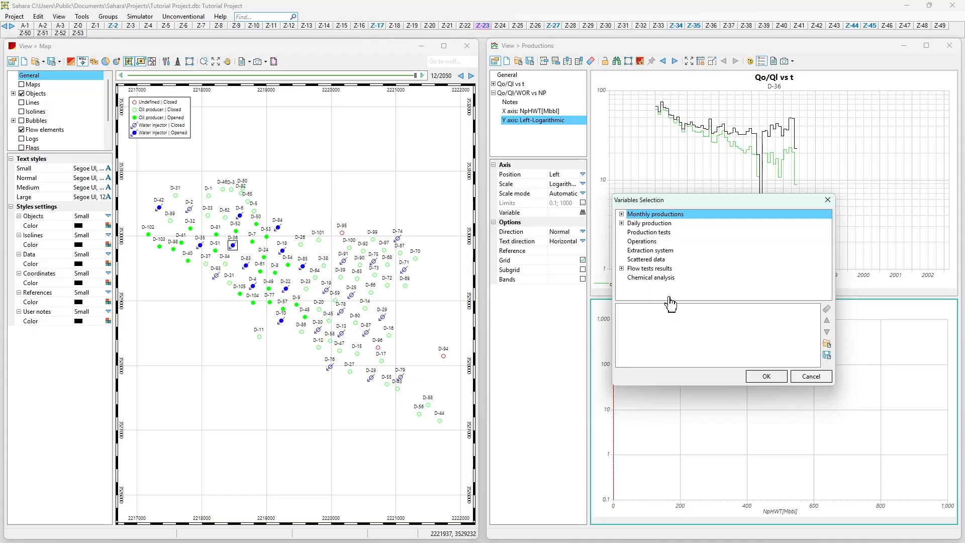
left_click(622, 214)
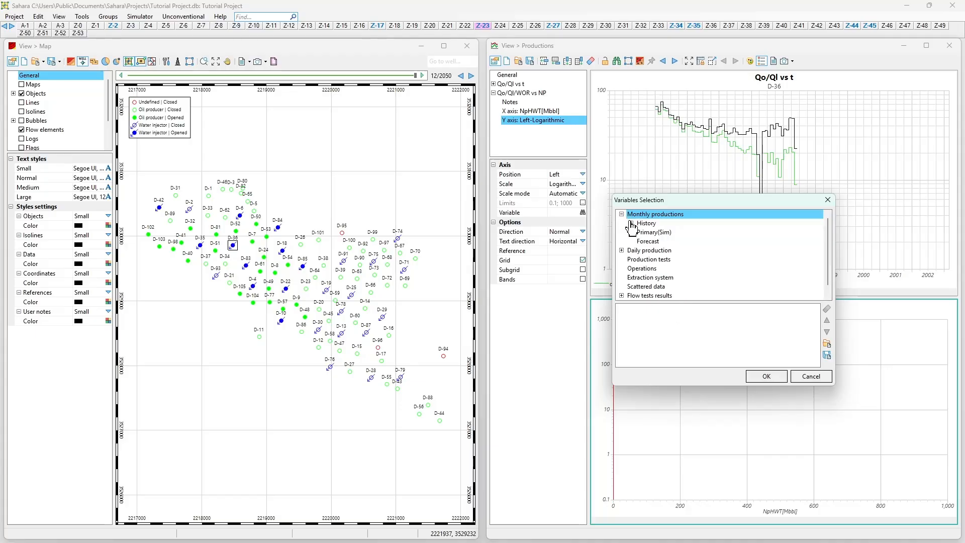
double_click(644, 224)
double_click(648, 224)
double_click(659, 233)
double_click(669, 242)
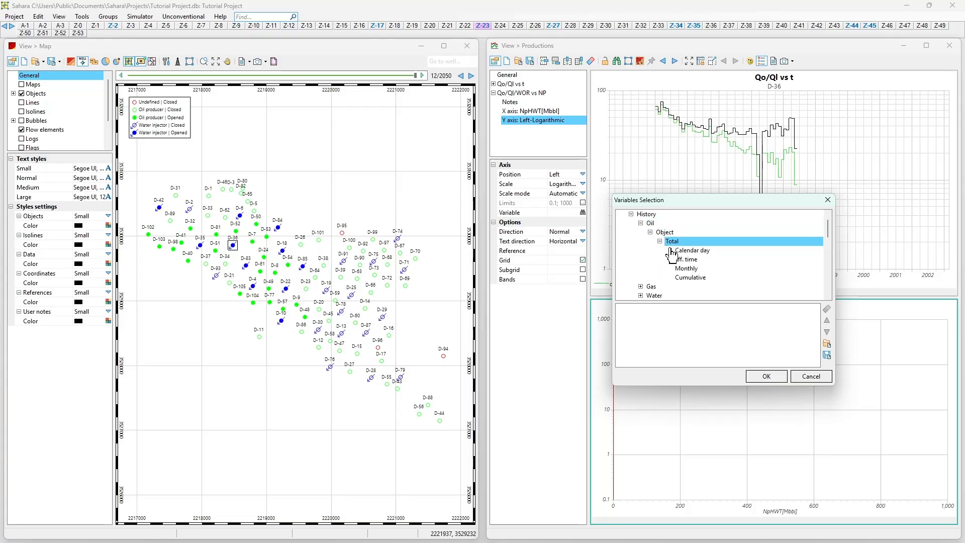
double_click(678, 251)
Add the historical liquid variable (Object, Total, Calendar day) to the selection and apply both curves to the left Y axis
left_click(631, 214)
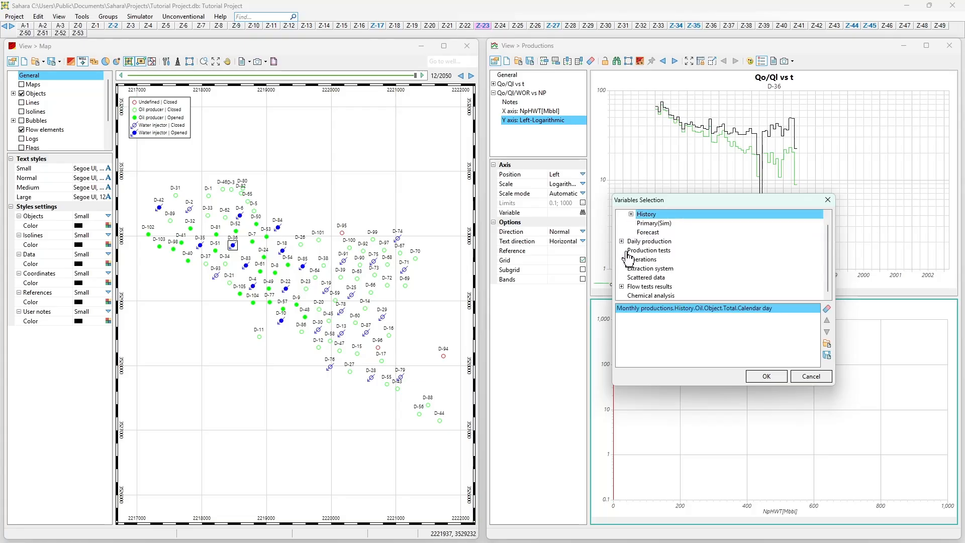
scroll(635, 259, "up", 1)
left_click(622, 214)
left_click(622, 215)
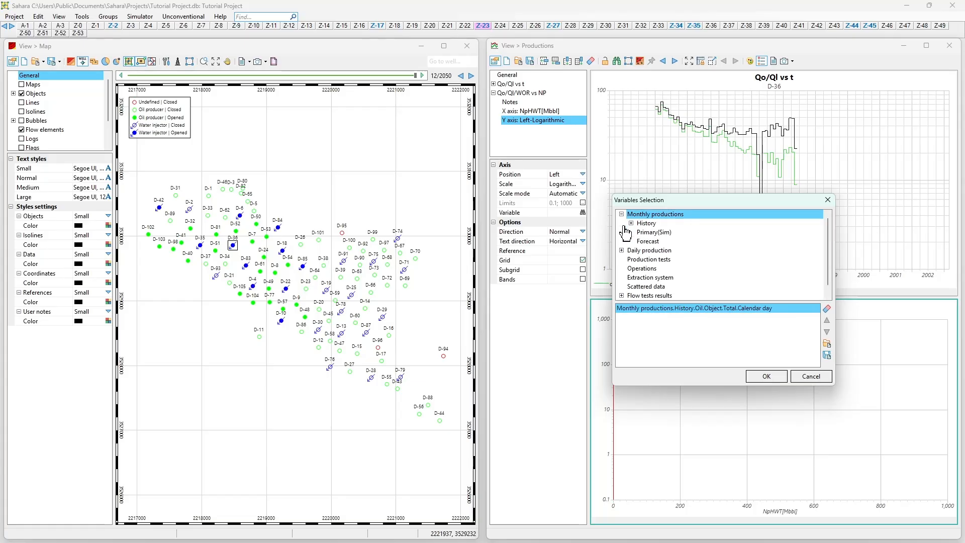
left_click(631, 223)
left_click(651, 233)
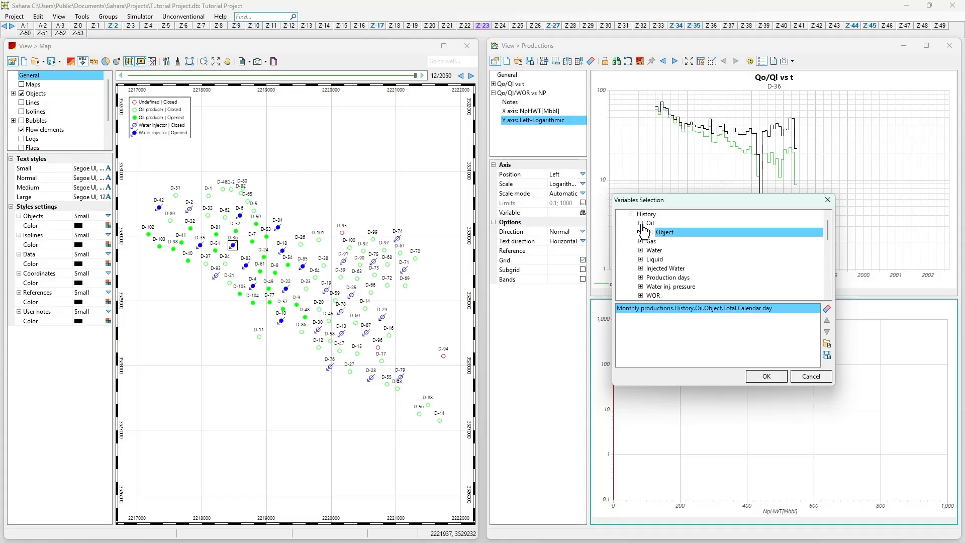
left_click(641, 223)
left_click(641, 251)
left_click(651, 259)
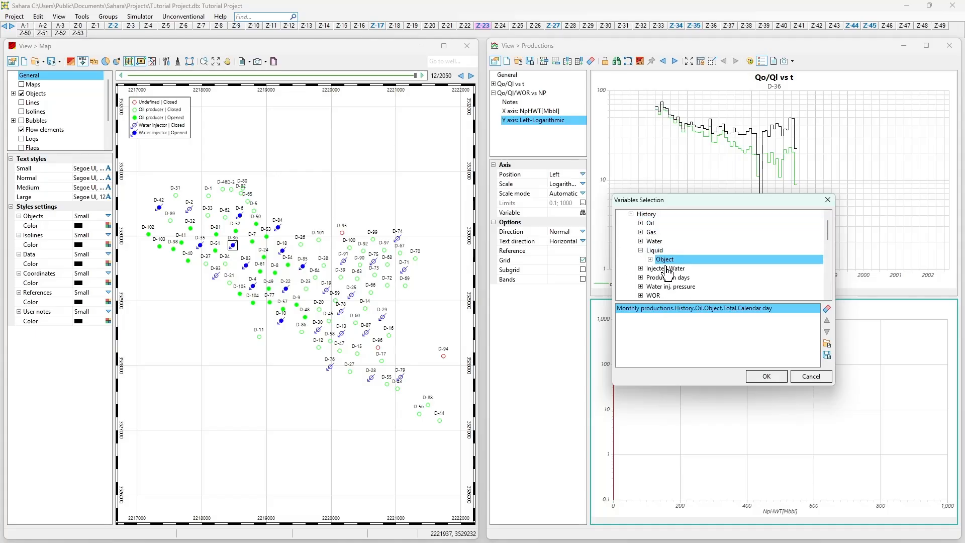
double_click(669, 269)
double_click(686, 269)
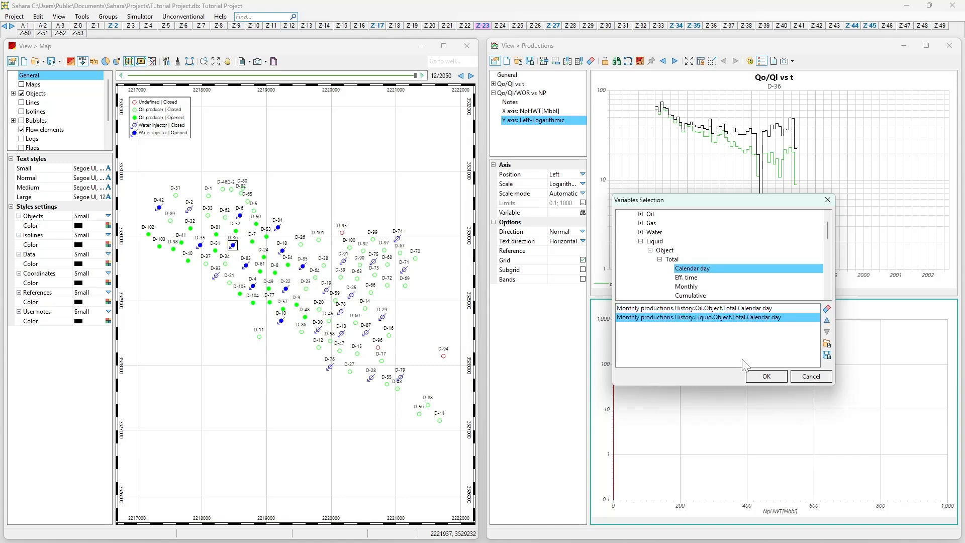
left_click(765, 377)
Add a second Y axis to the Qo/Ql/WOR vs NP chart and set its position to Right
scroll(618, 426, "up", 6)
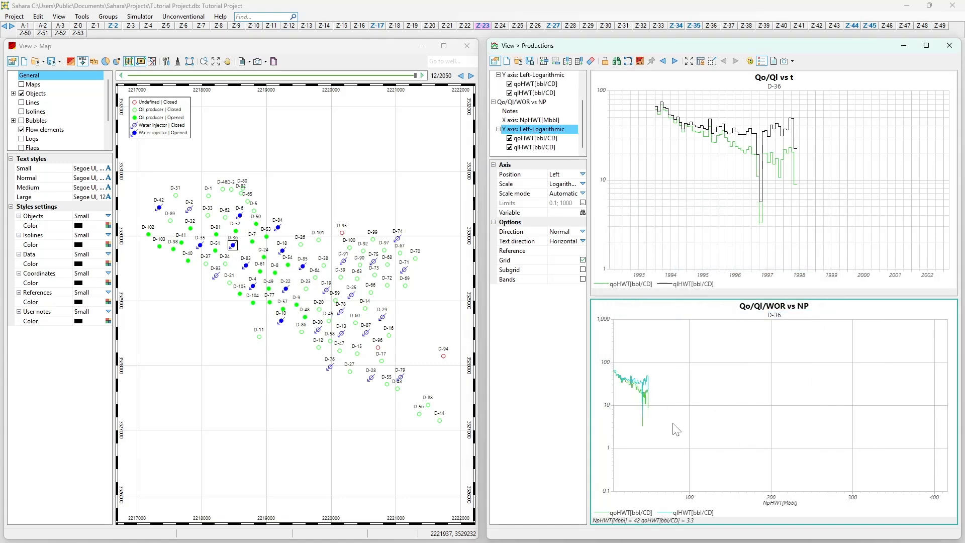
scroll(680, 420, "up", 3)
scroll(669, 423, "up", 2)
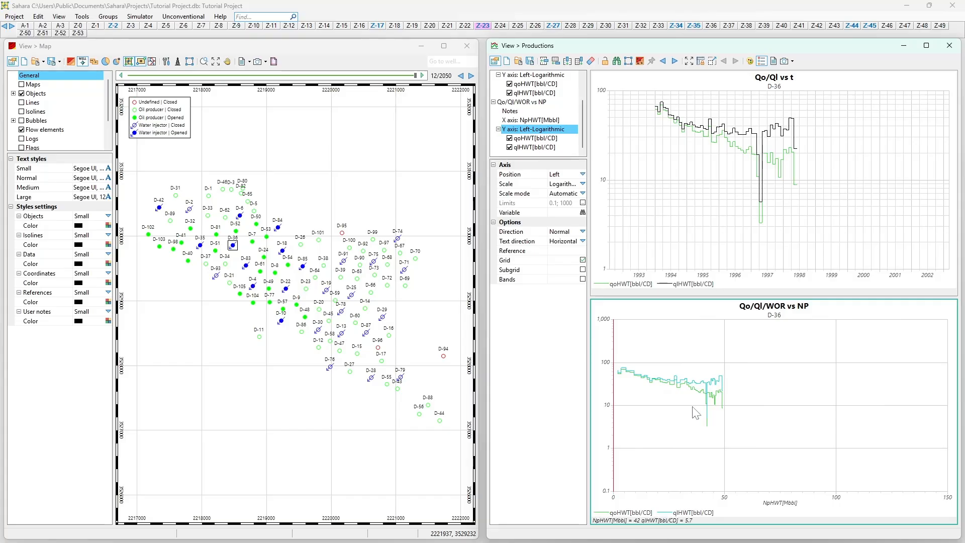
scroll(695, 413, "up", 3)
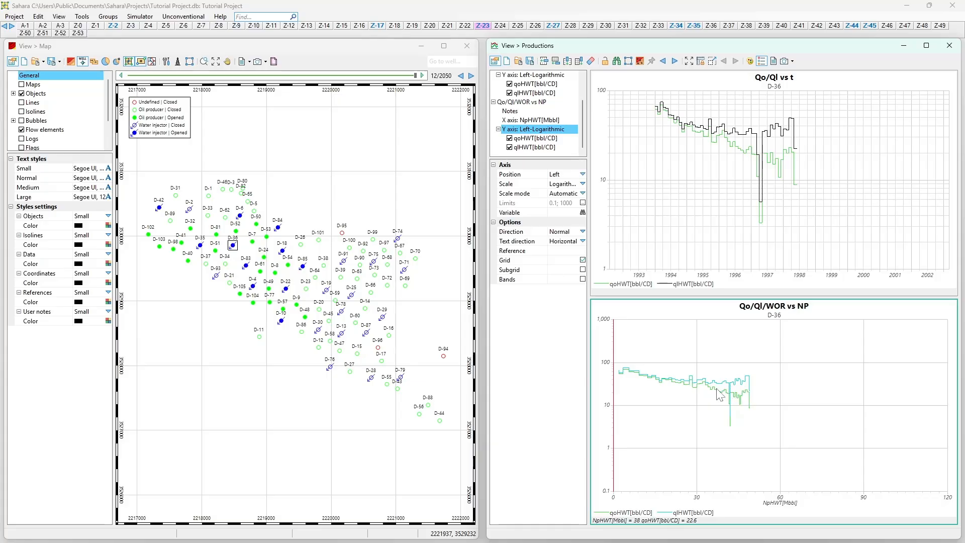
right_click(534, 133)
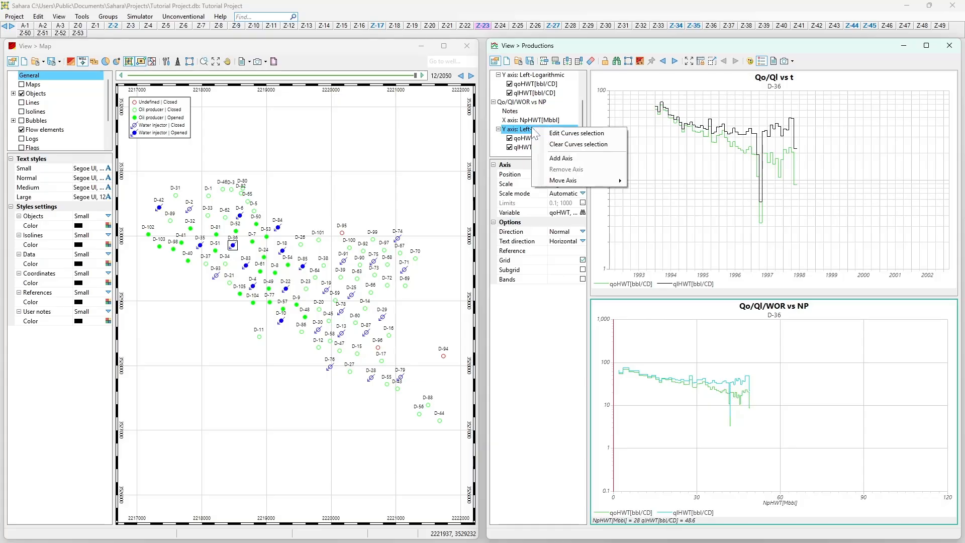
left_click(548, 159)
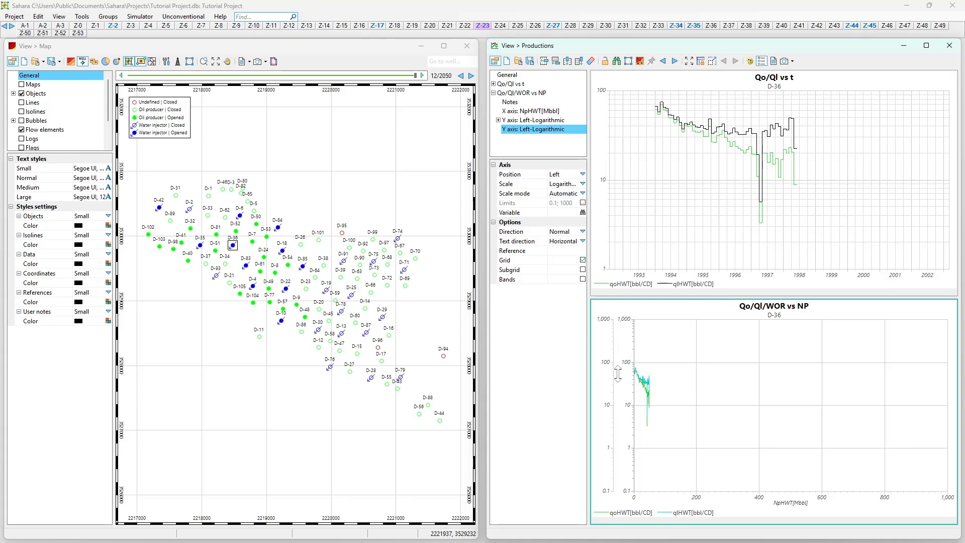
left_click(583, 173)
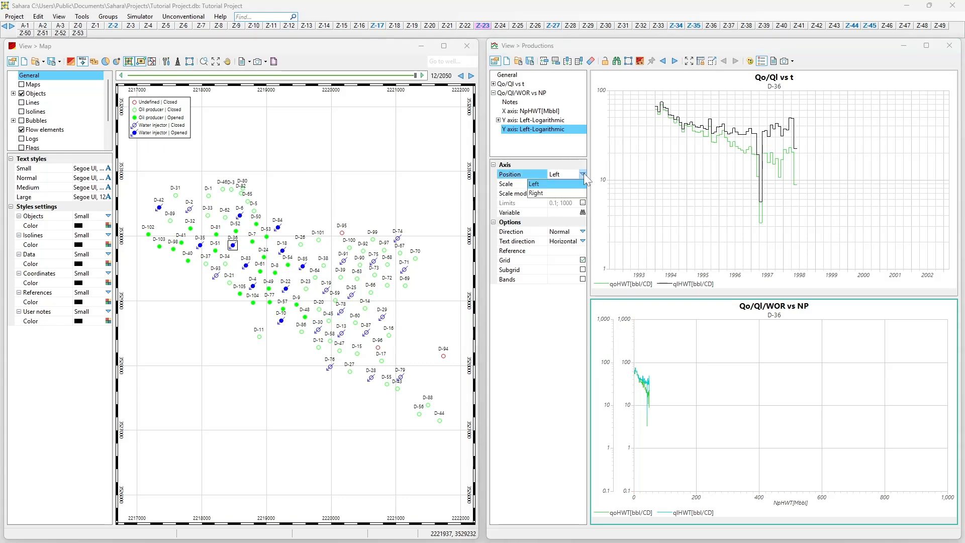
left_click(547, 189)
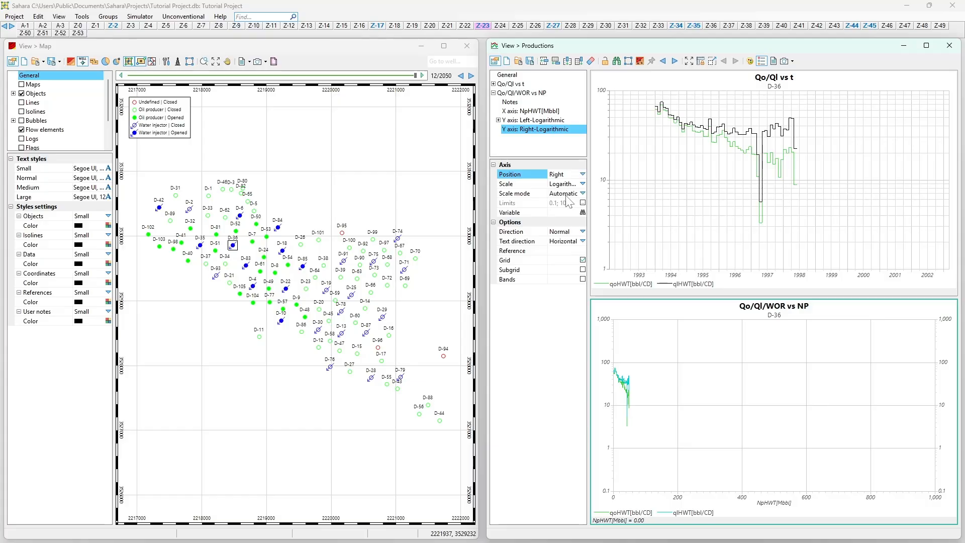
Assign the historical WOR variable from monthly productions (Object, Total, Monthly) to the right Y axis
left_click(584, 213)
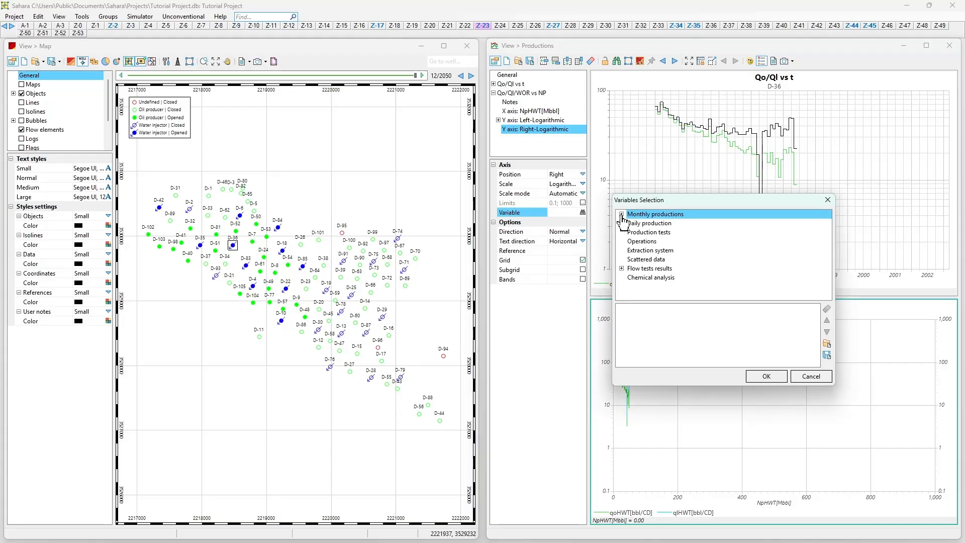
left_click(622, 215)
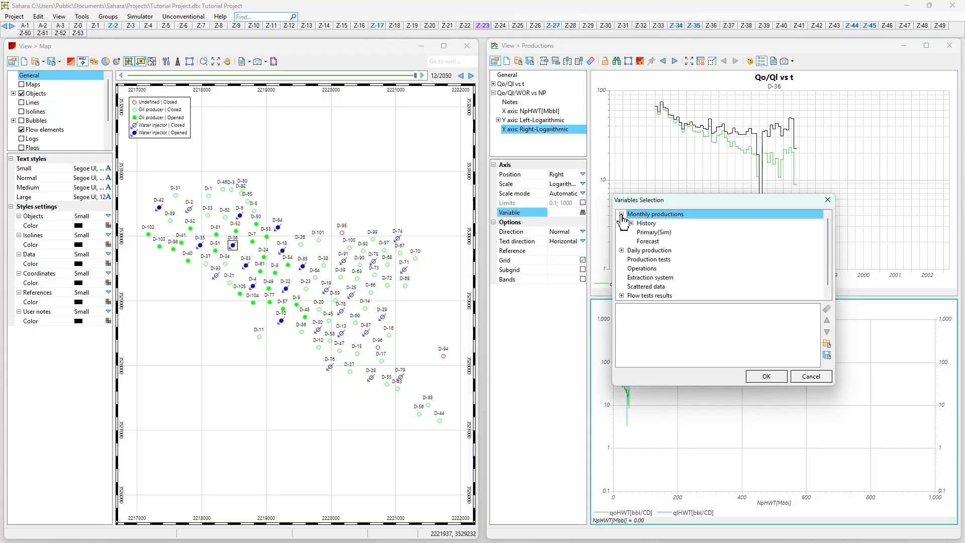
left_click(631, 224)
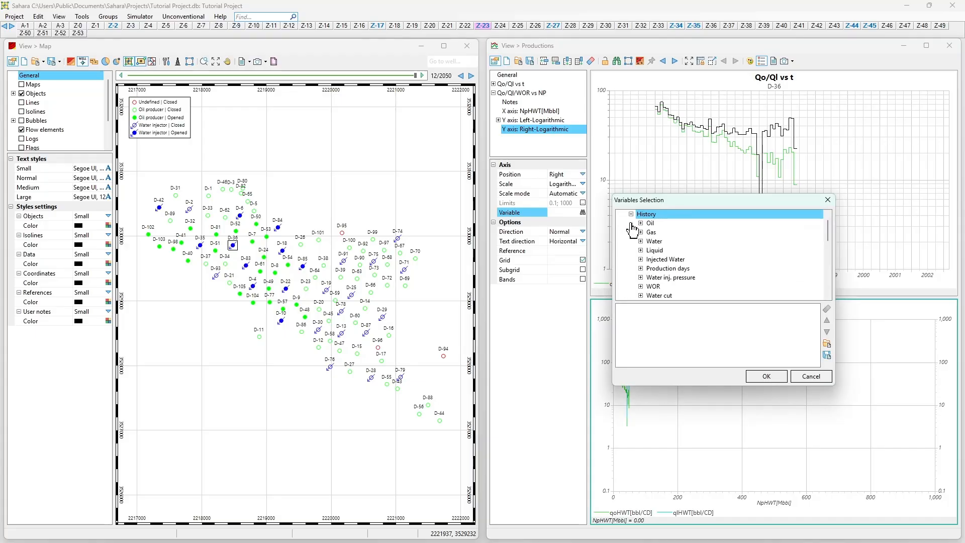
left_click(641, 286)
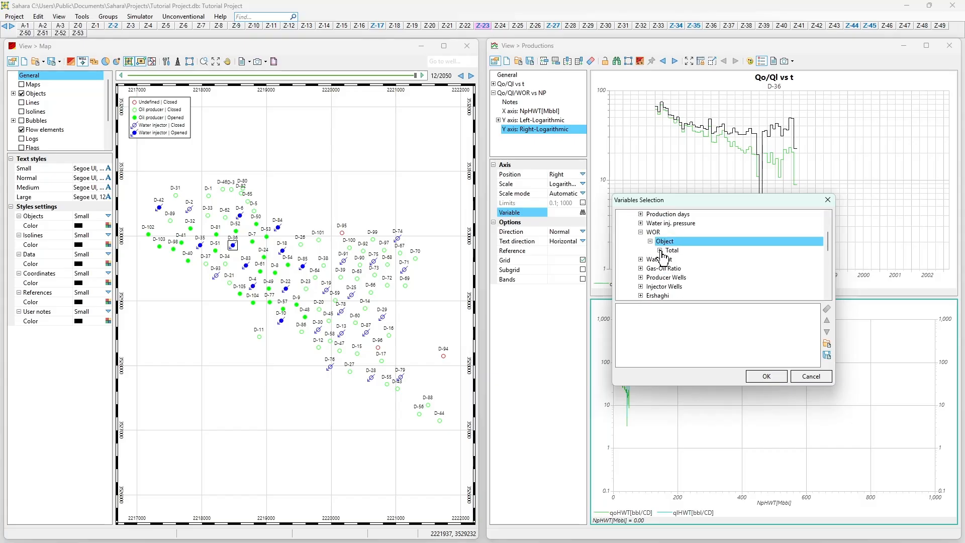
left_click(662, 251)
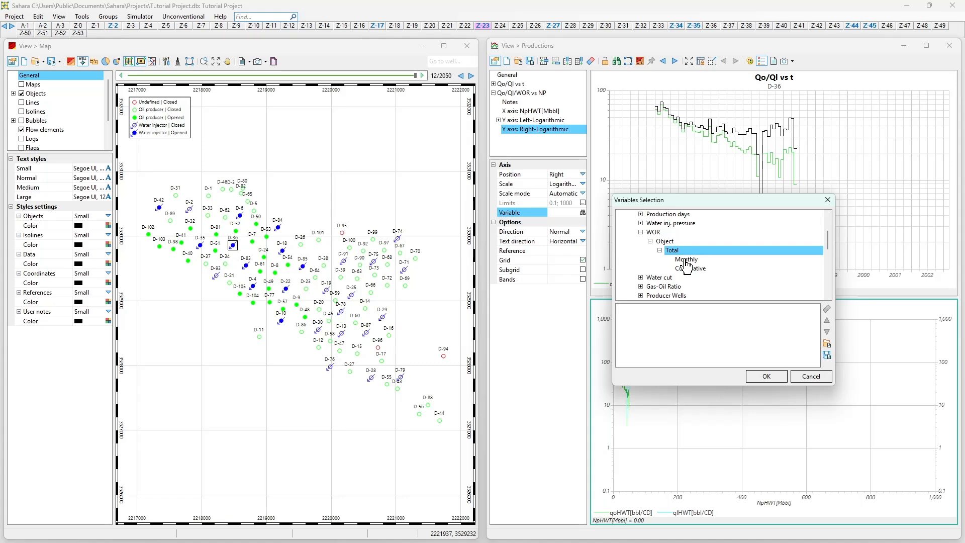
left_click(686, 260)
double_click(687, 261)
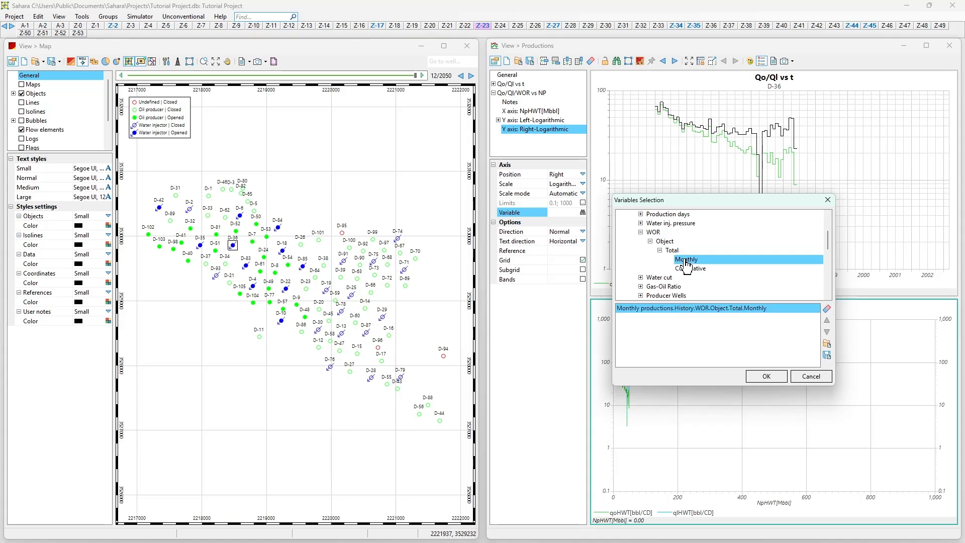
left_click(766, 377)
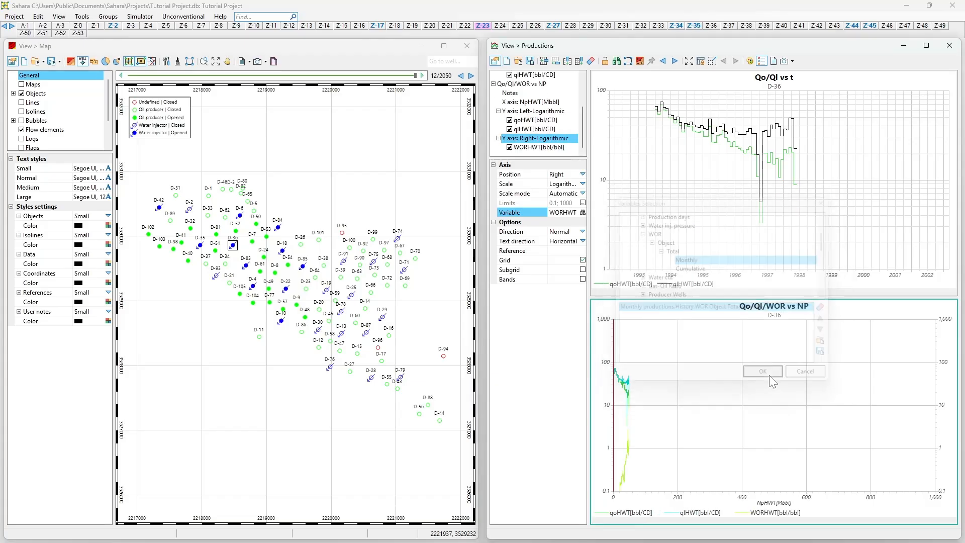
Zoom the Qo/Ql/WOR vs NP chart in on its curves and place the vertical marker at the end of the curves
scroll(676, 433, "up", 5)
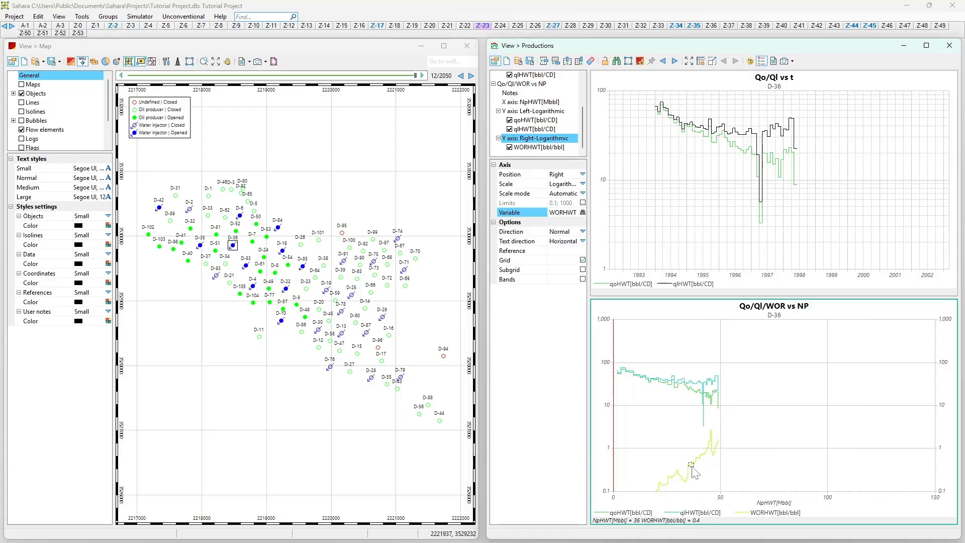
left_click(719, 445)
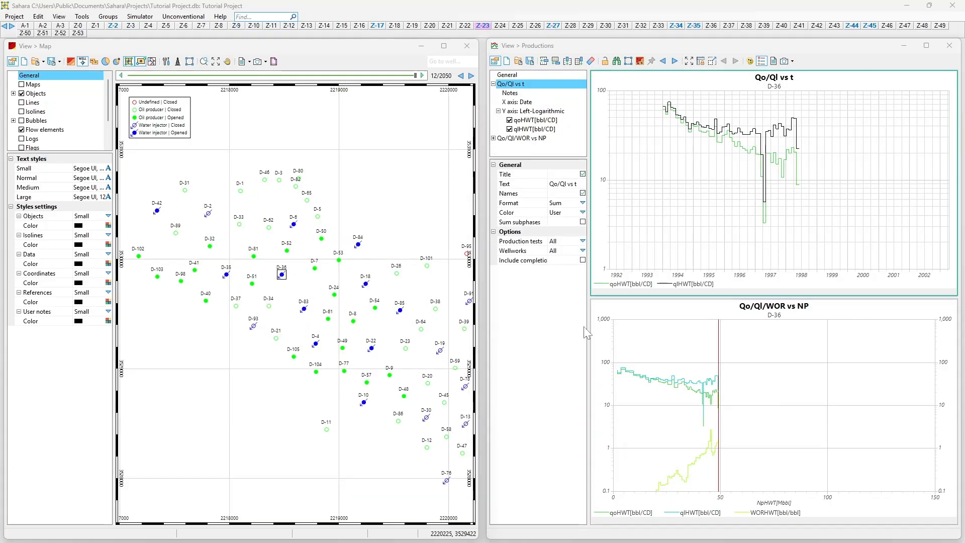
left_click(666, 451)
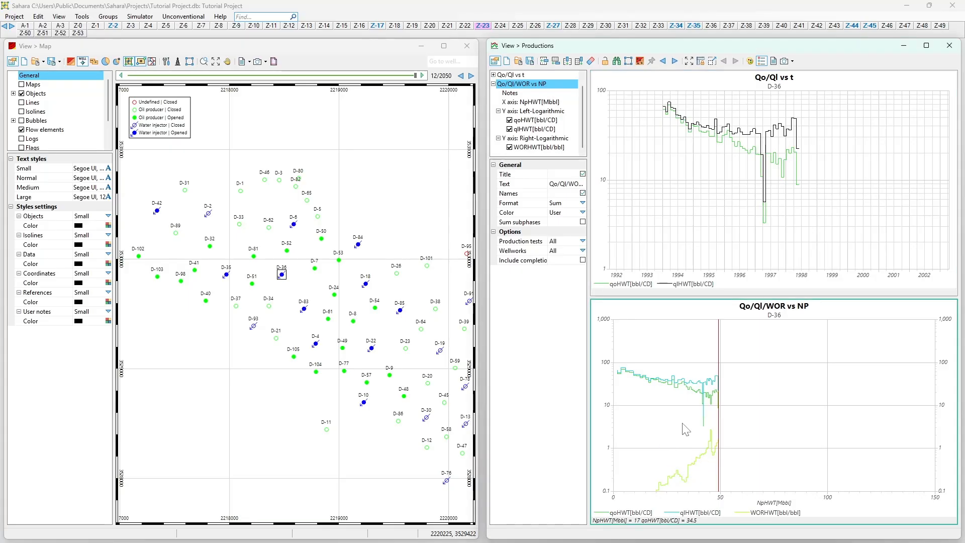
Set the color of the WOR curve on the right Y axis of the Qo/Ql/WOR vs NP chart to red
left_click(533, 148)
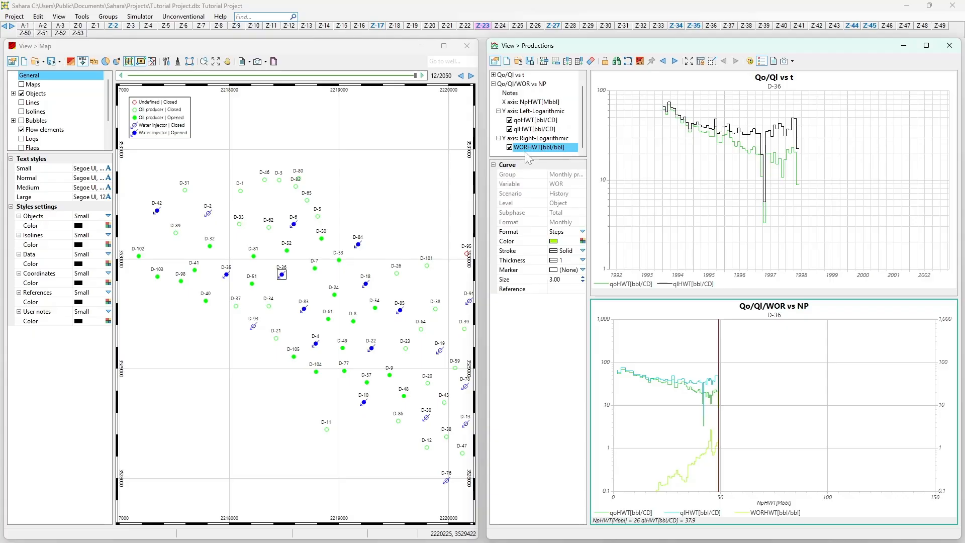
left_click(510, 85)
scroll(514, 102, "up", 1)
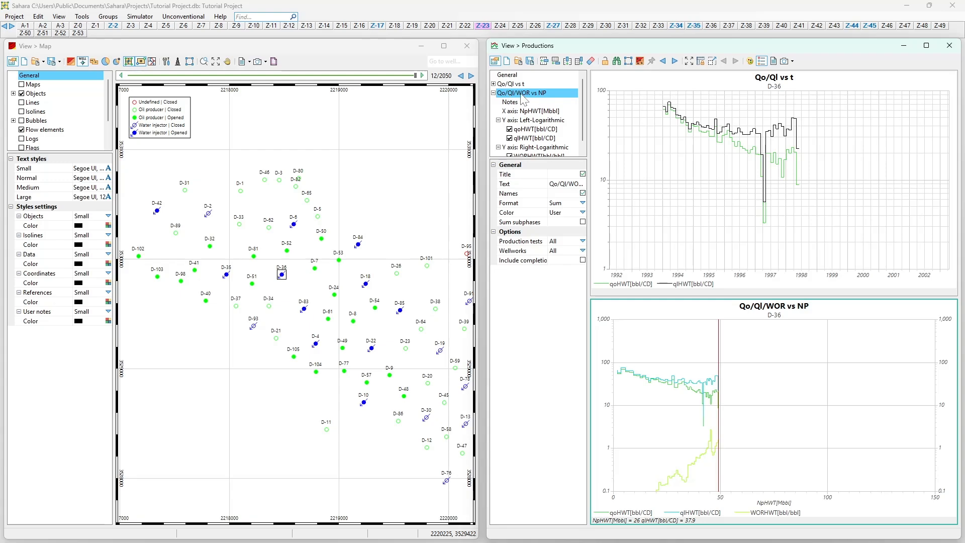
scroll(523, 98, "down", 1)
left_click(516, 139)
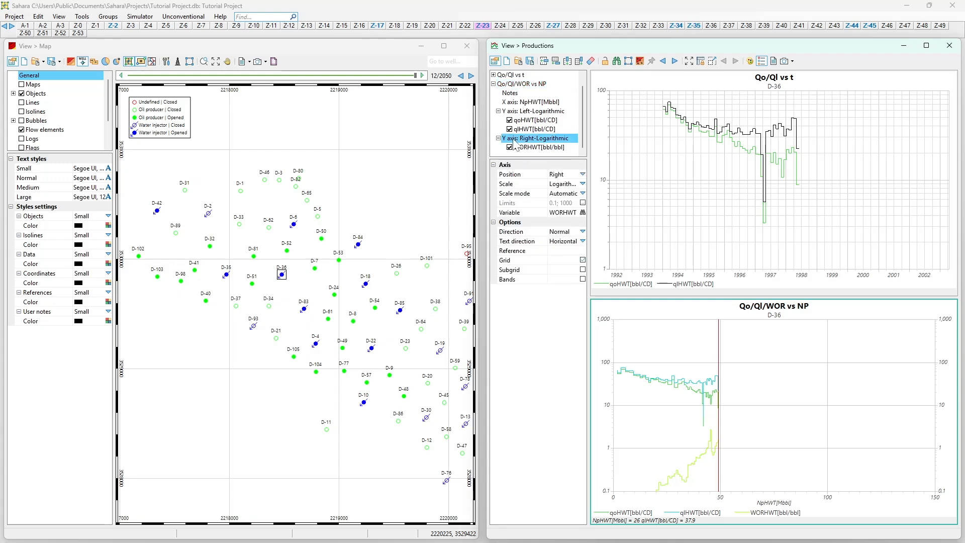
left_click(525, 148)
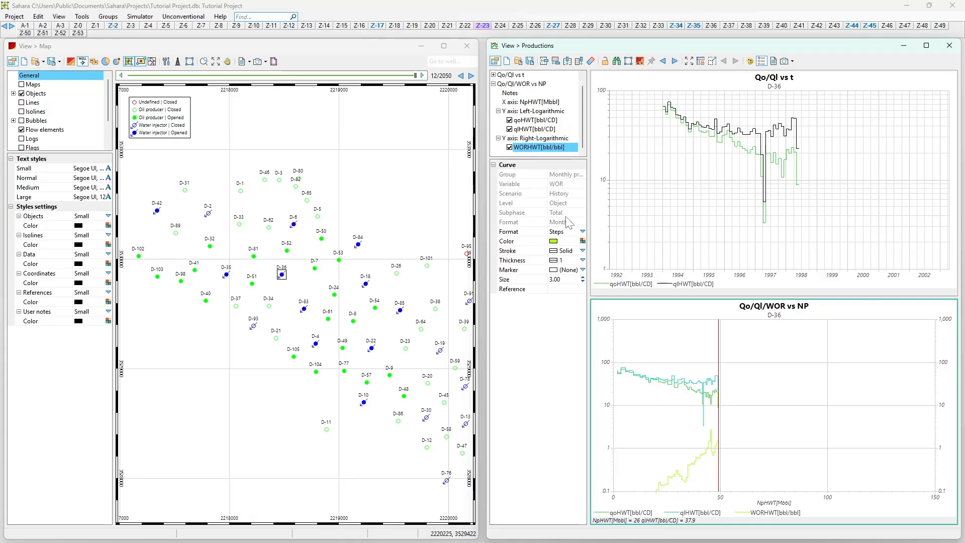
left_click(582, 241)
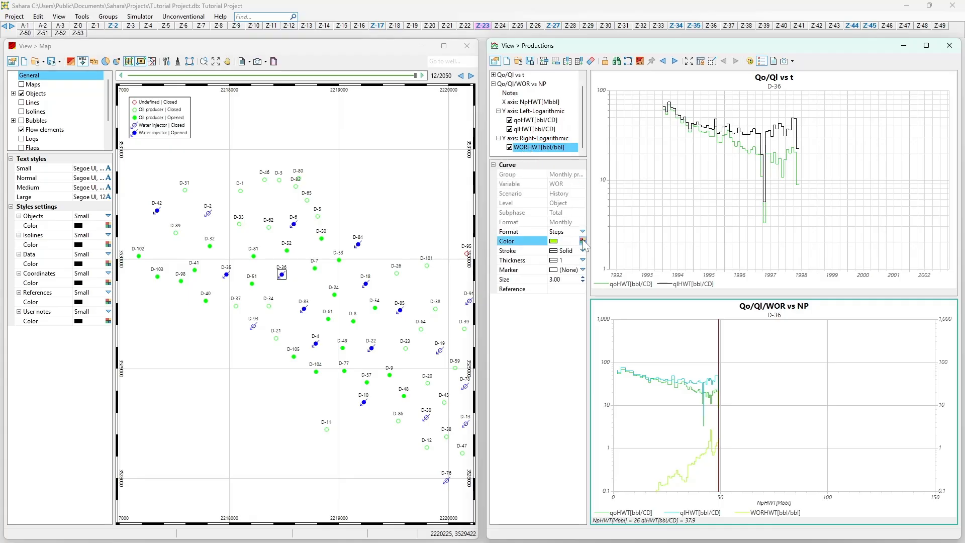
left_click(583, 240)
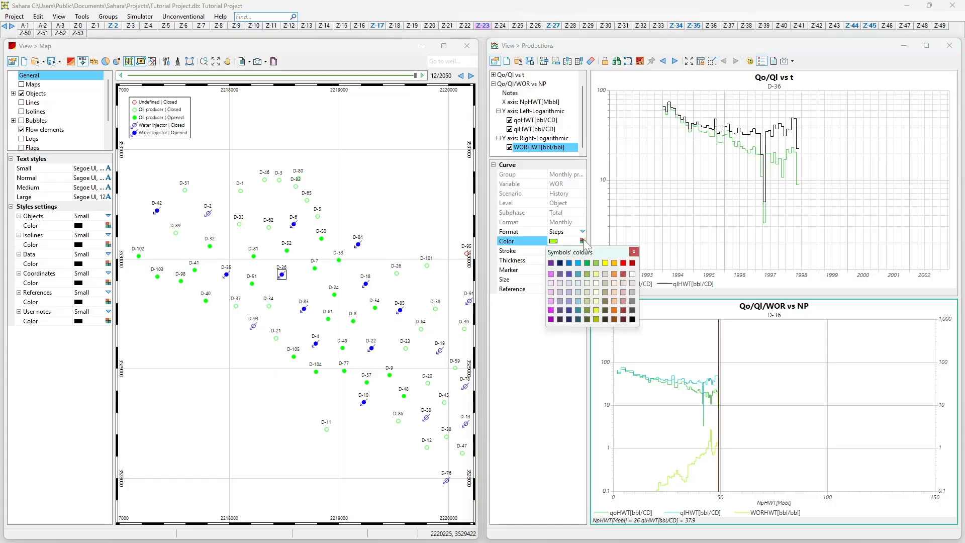
left_click(622, 263)
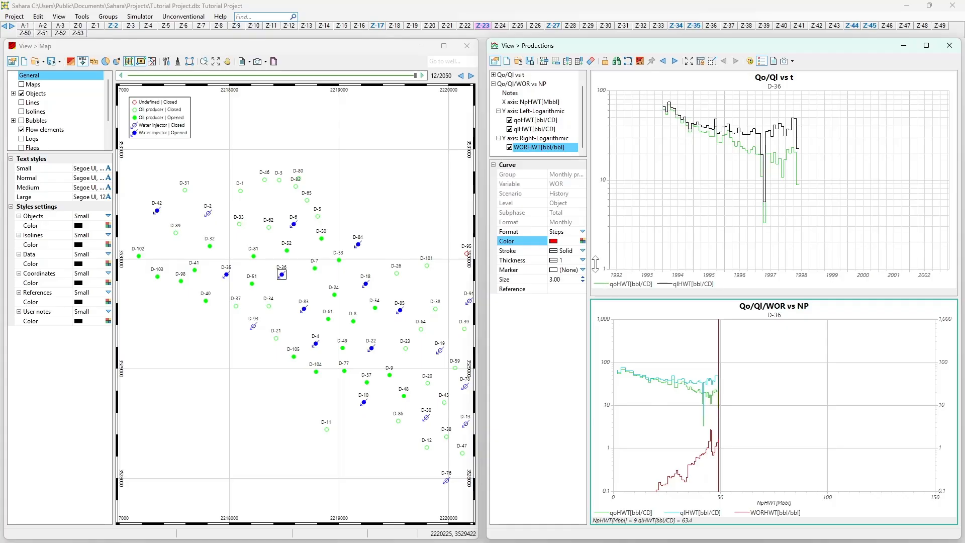
Set the WOR curve's stroke to Dot and its thickness to 2
left_click(583, 251)
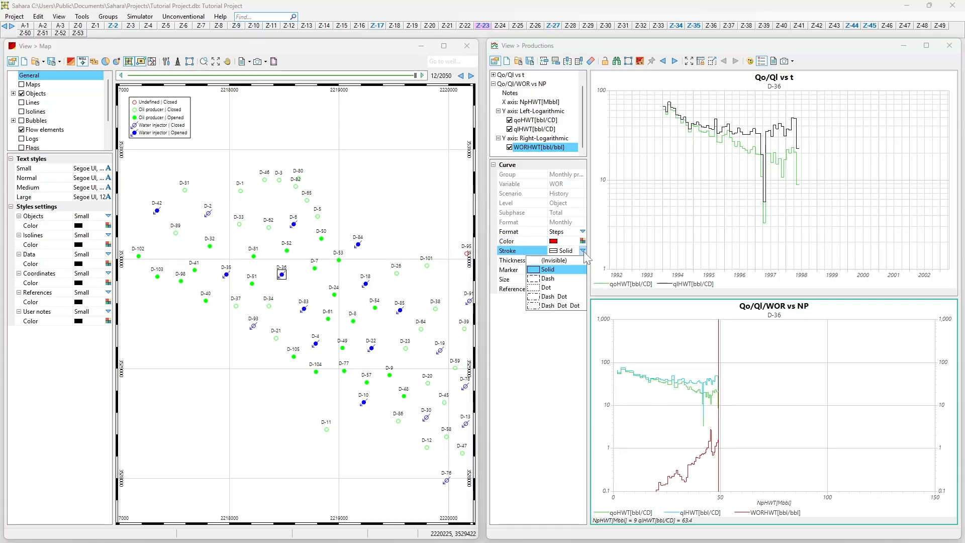
left_click(542, 289)
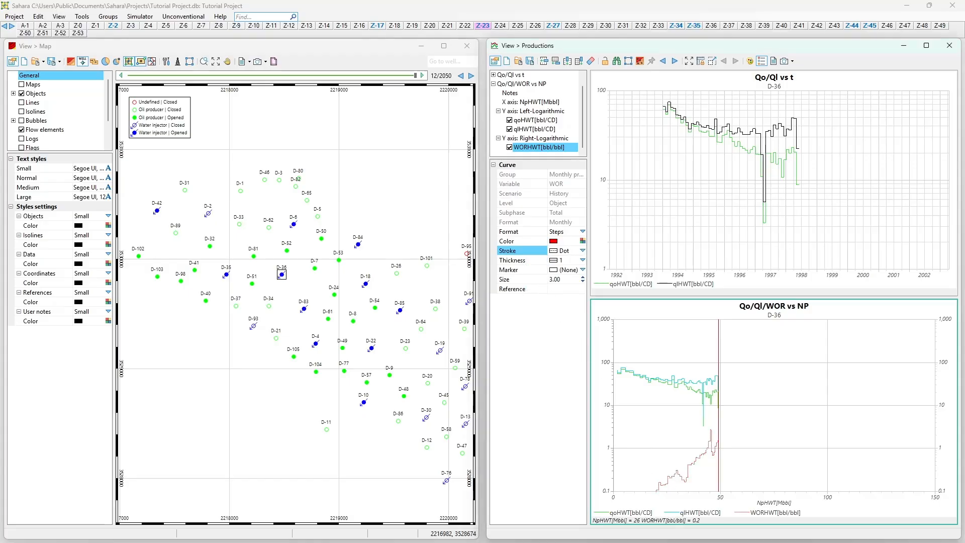
left_click(583, 261)
left_click(583, 261)
left_click(559, 286)
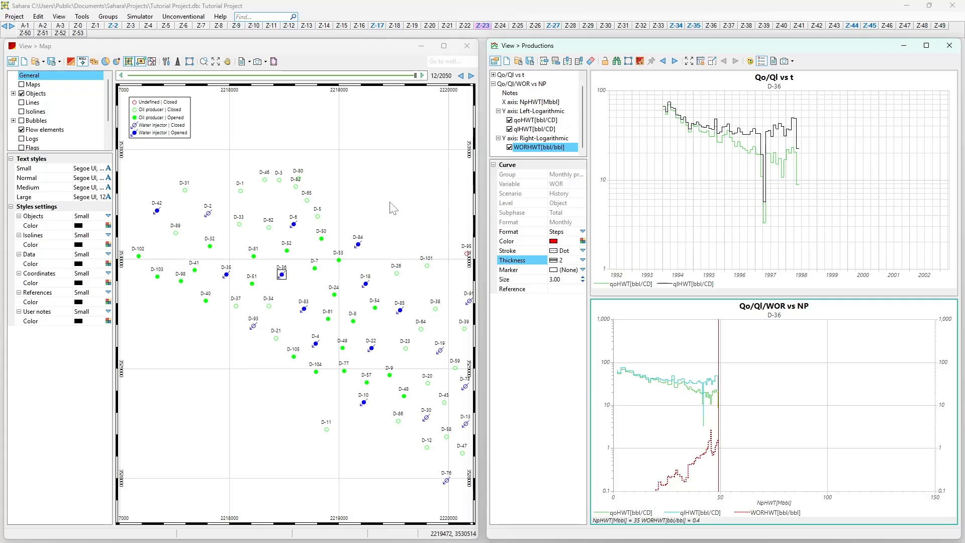
Pick well D-7 on the map to plot its production in both charts
left_click(318, 274)
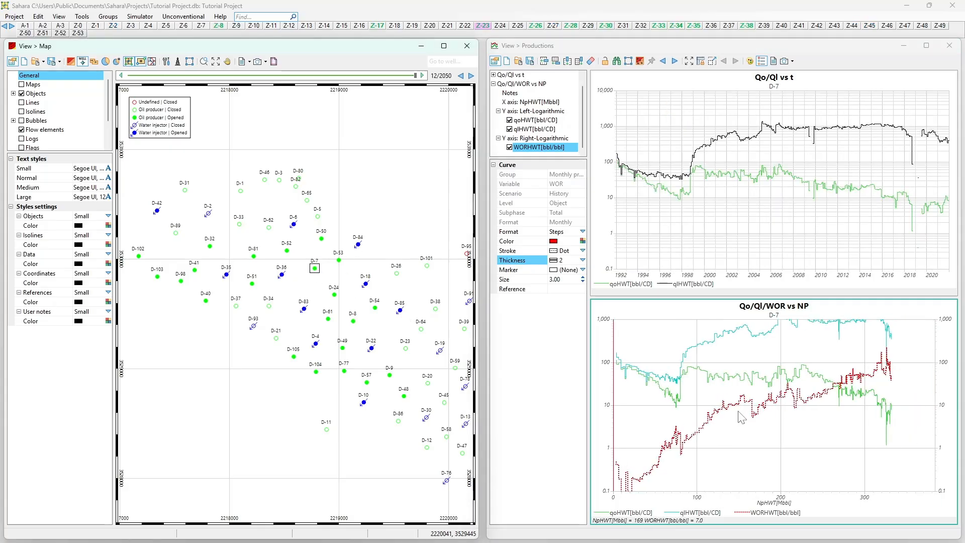
scroll(657, 458, "down", 1)
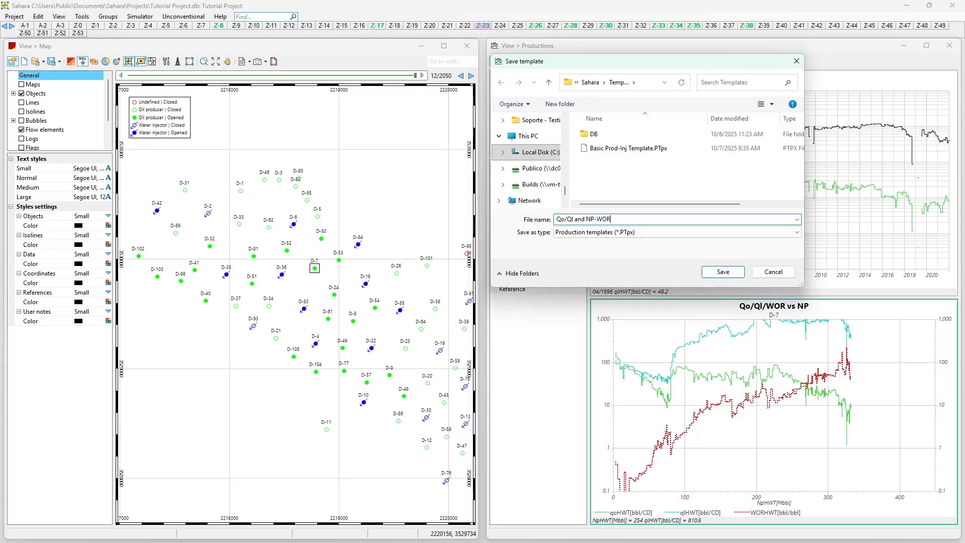
Save the two charts as a production template named Qo-Ql and NP-WOR in the Templates folder
key("BackSpace")
type("-")
left_click(730, 273)
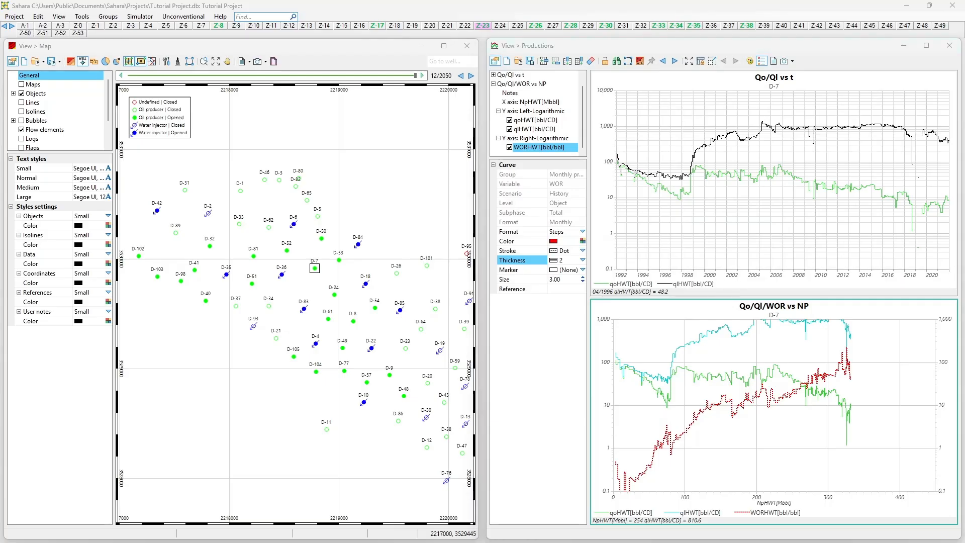
Load the production template Basic Prod-Inj Template.PTpx into the Productions view
left_click(519, 62)
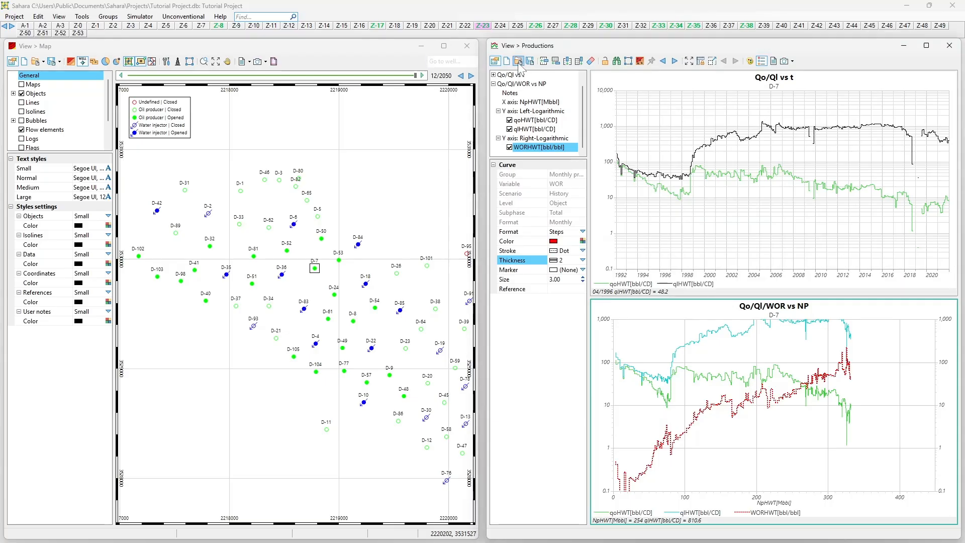
left_click(519, 62)
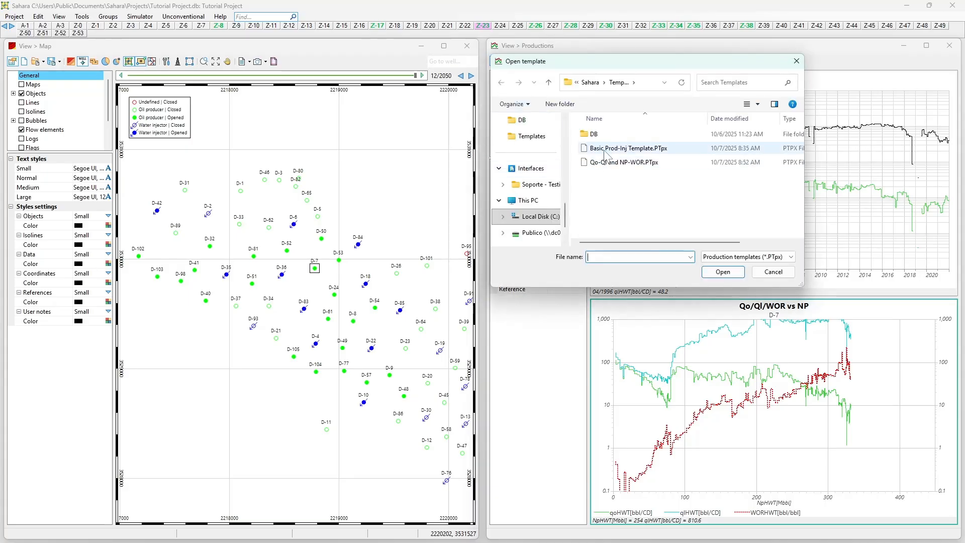
double_click(605, 150)
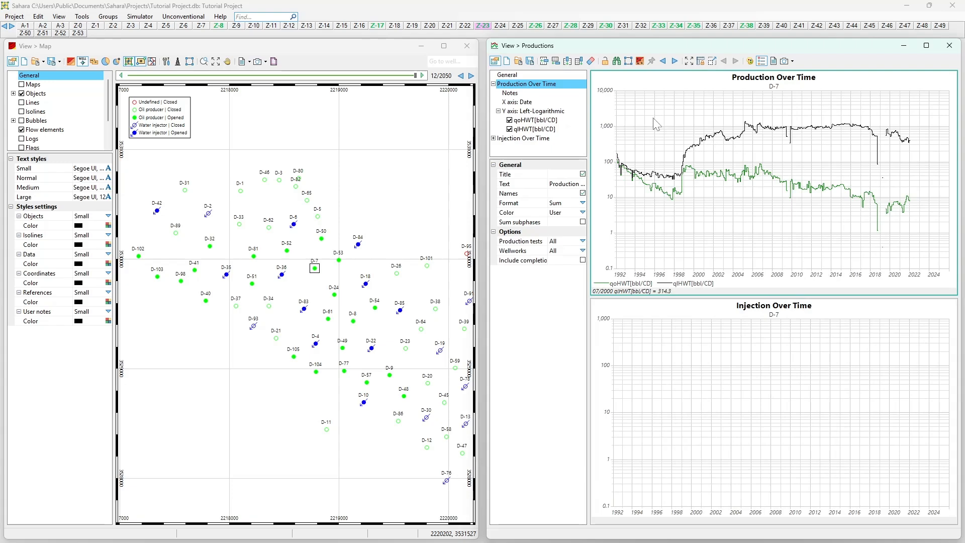
Load the production template Qo-Ql and NP-WOR.PTpx and make its Qo/Ql vs t chart active
left_click(518, 61)
double_click(611, 166)
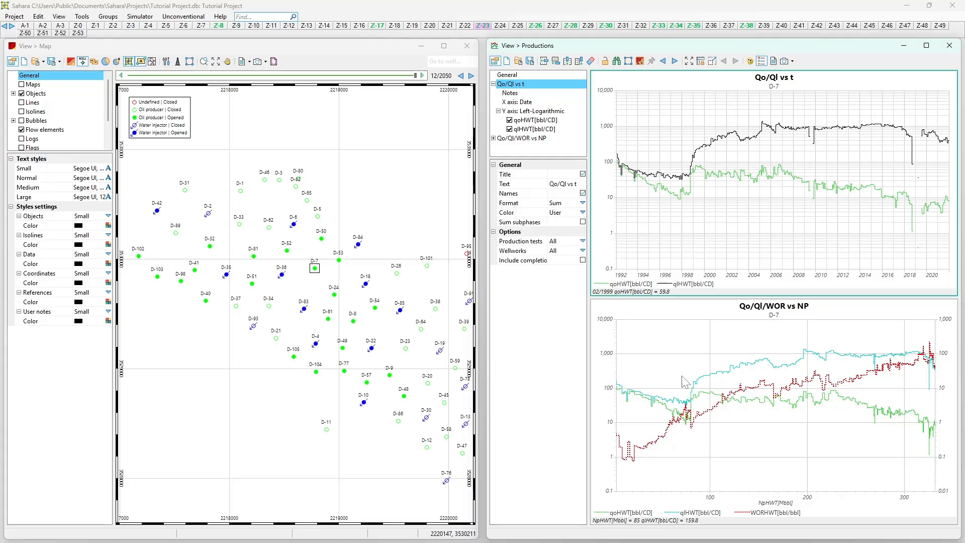
left_click(761, 462)
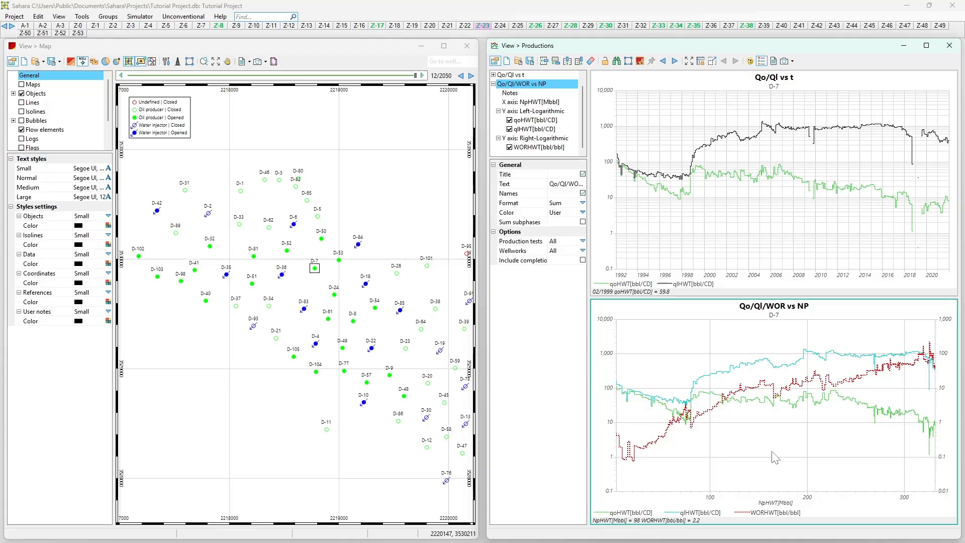
left_click(722, 236)
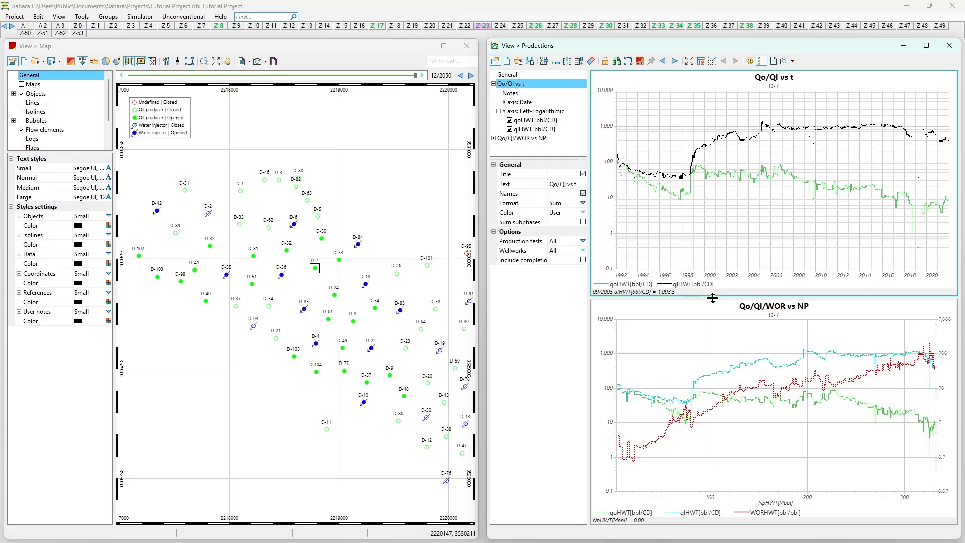
Make the Qo/Ql vs t chart slightly taller than the one below and zoom out the Qo/Ql/WOR vs NP chart
mouse_move(713, 298)
left_mouse_down()
mouse_move(713, 250)
mouse_move(711, 372)
mouse_move(711, 239)
mouse_move(711, 324)
mouse_move(711, 286)
mouse_move(712, 301)
left_mouse_up()
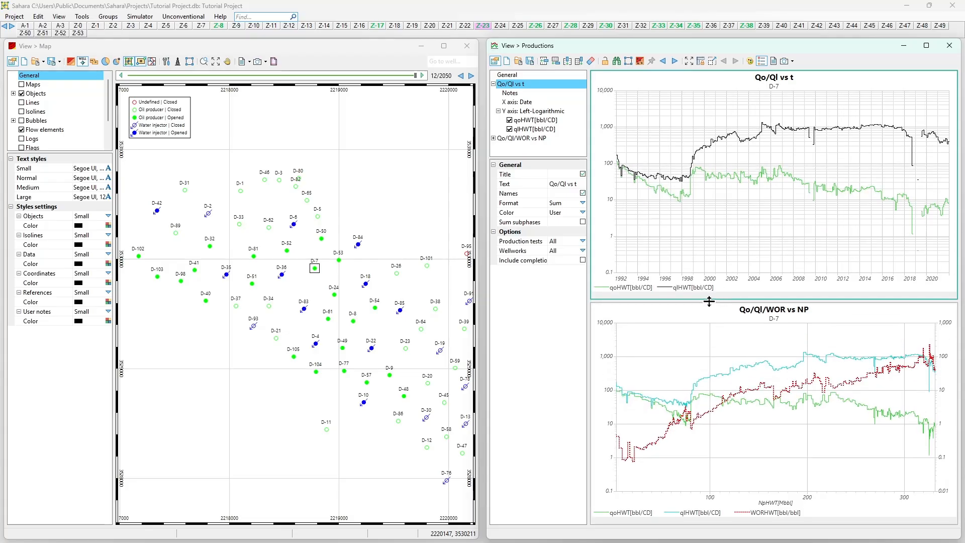
left_click(708, 355)
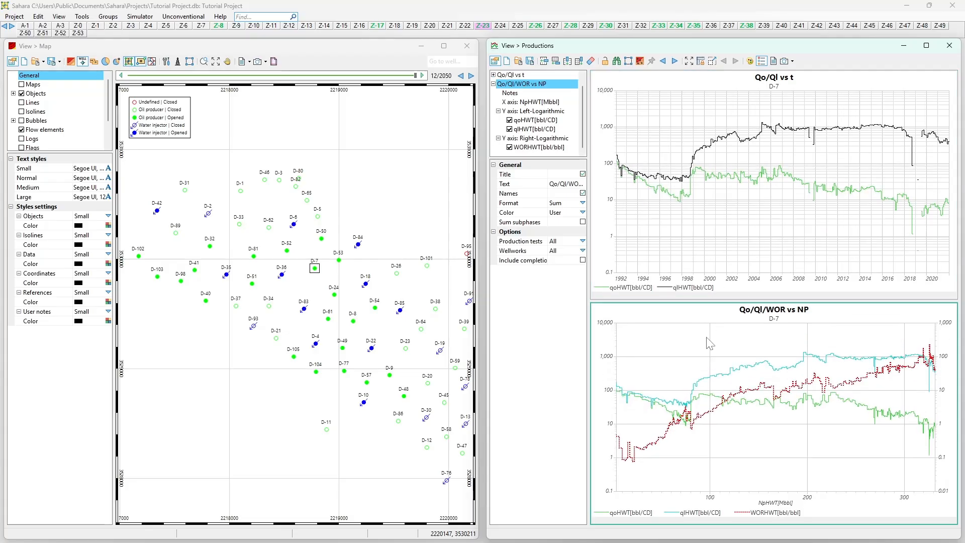
mouse_move(681, 324)
left_mouse_down()
mouse_move(663, 313)
mouse_move(665, 332)
mouse_move(675, 318)
left_mouse_up()
scroll(676, 326, "down", 1)
scroll(704, 393, "down", 5)
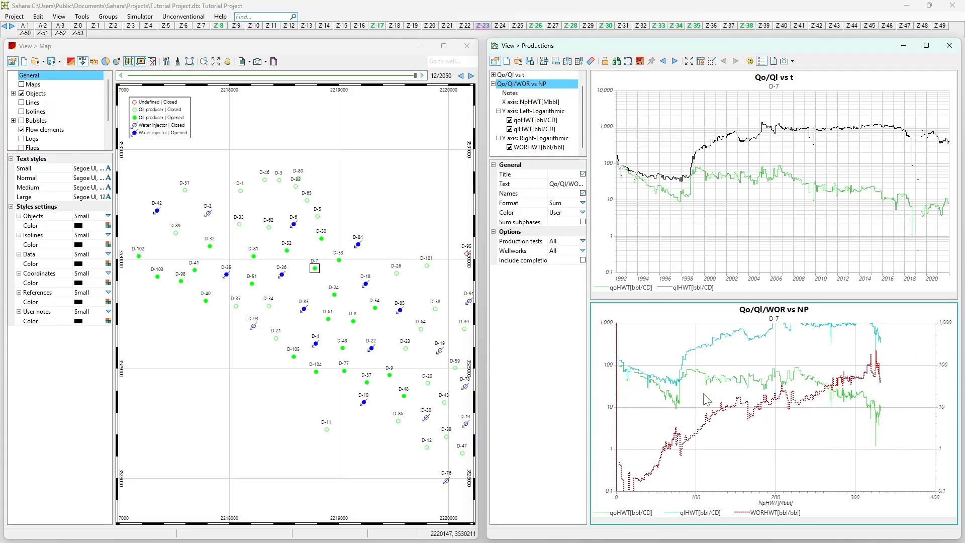
Swap the positions of the two charts and restore their original order
left_click_drag(662, 334, 636, 209)
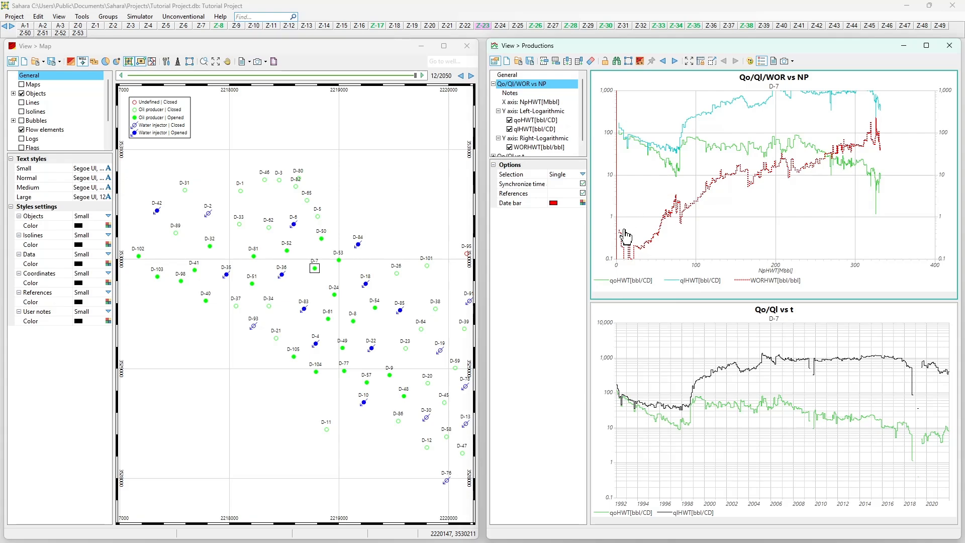
left_click_drag(643, 378, 653, 212)
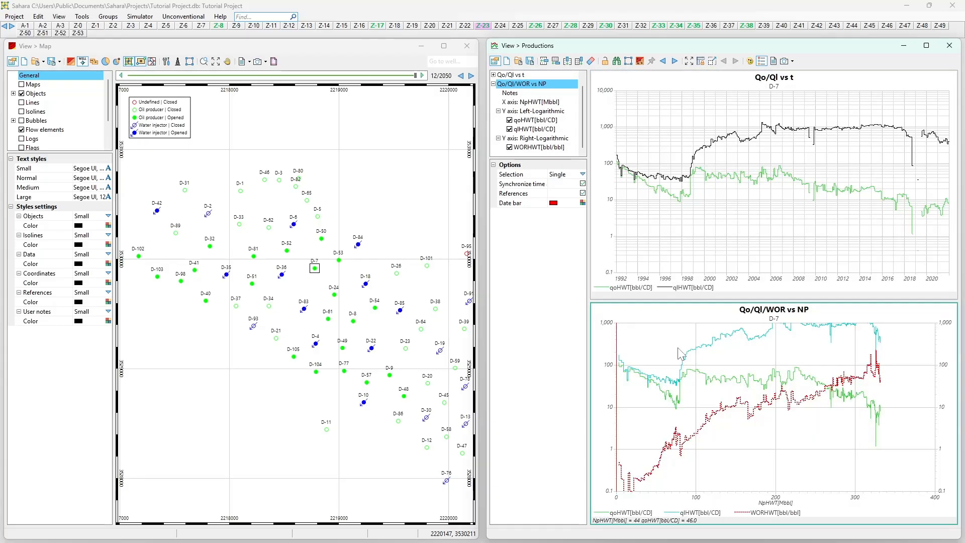